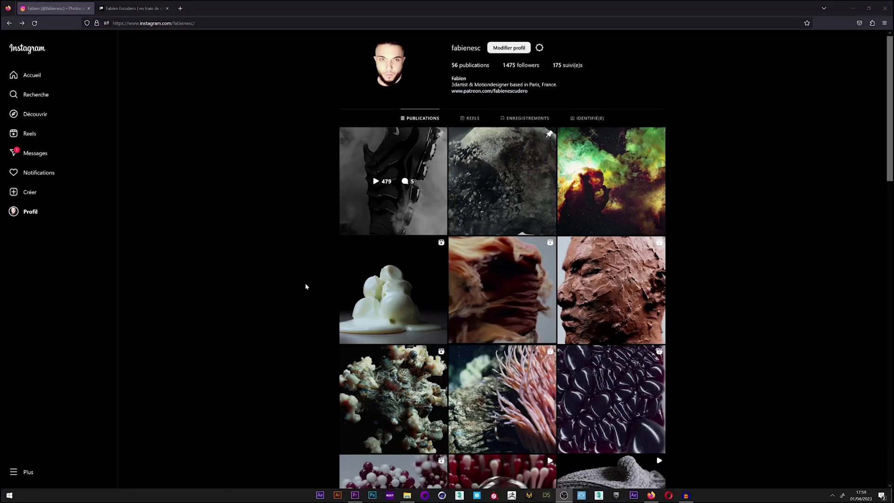
Browse the artwork on the Instagram profile and the recent setup posts on the Patreon page
scroll(388, 310, "down", 1)
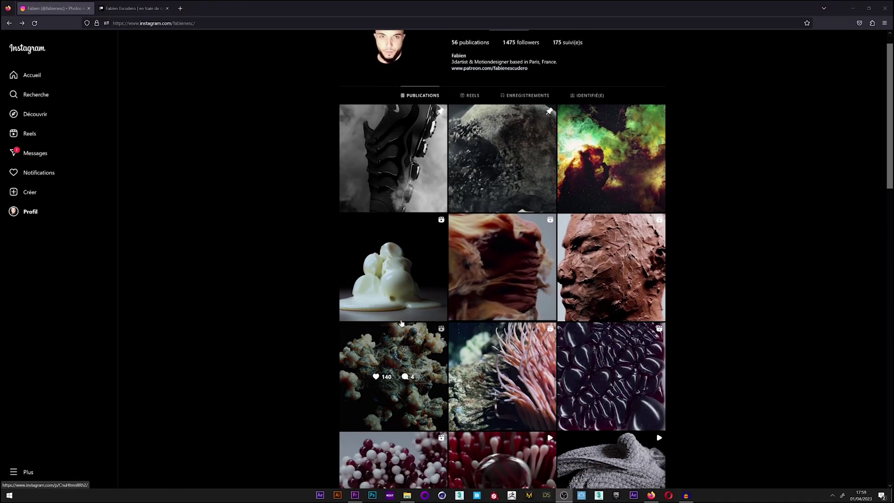
left_click(388, 311)
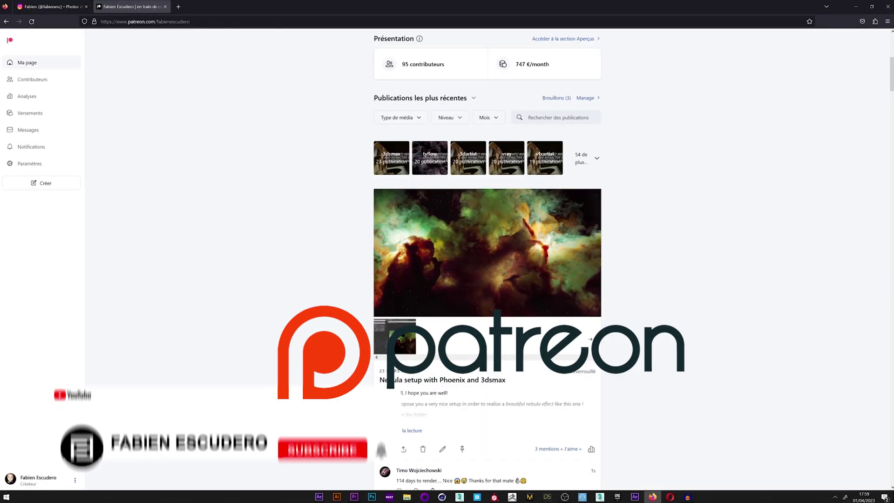
scroll(629, 311, "down", 10)
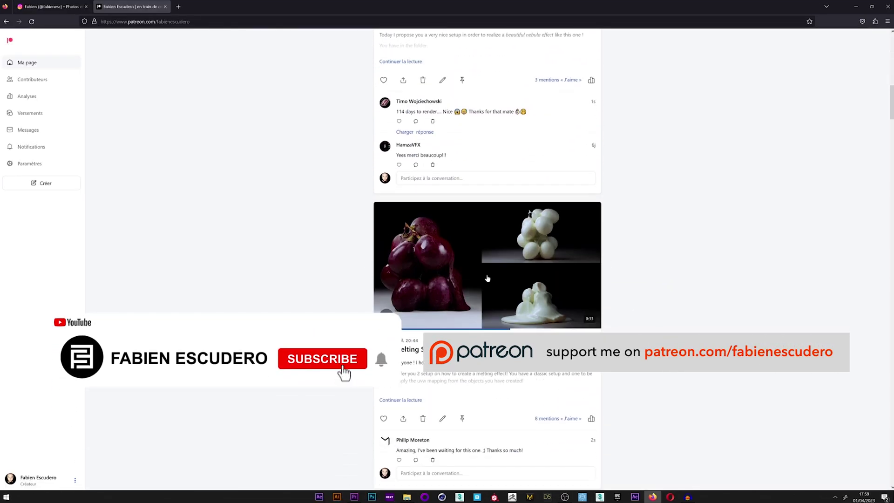
scroll(630, 311, "down", 5)
scroll(496, 188, "up", 2)
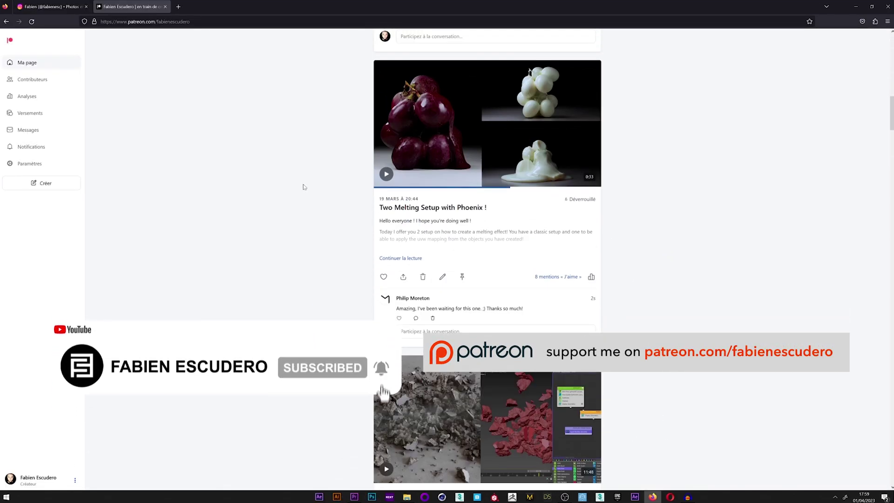
scroll(535, 205, "down", 15)
scroll(535, 213, "down", 7)
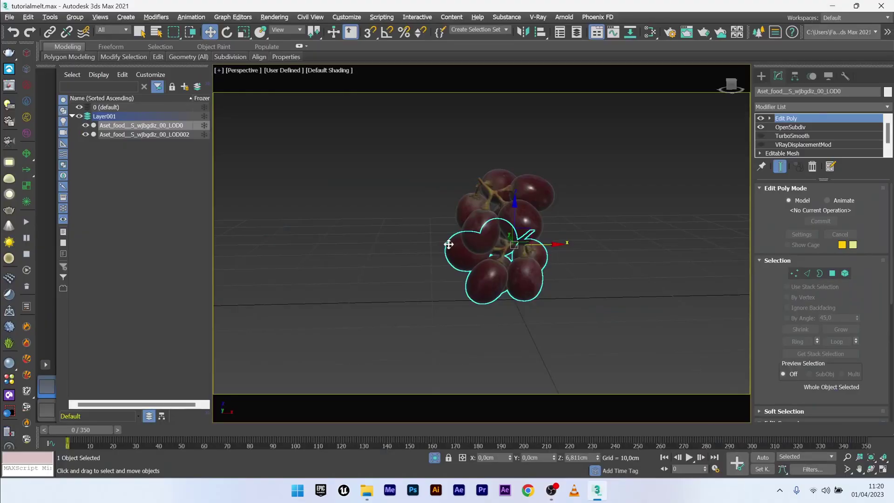
Deselect the lower grape cluster and inspect the whole bunch of grapes in the perspective view
scroll(554, 245, "up", 4)
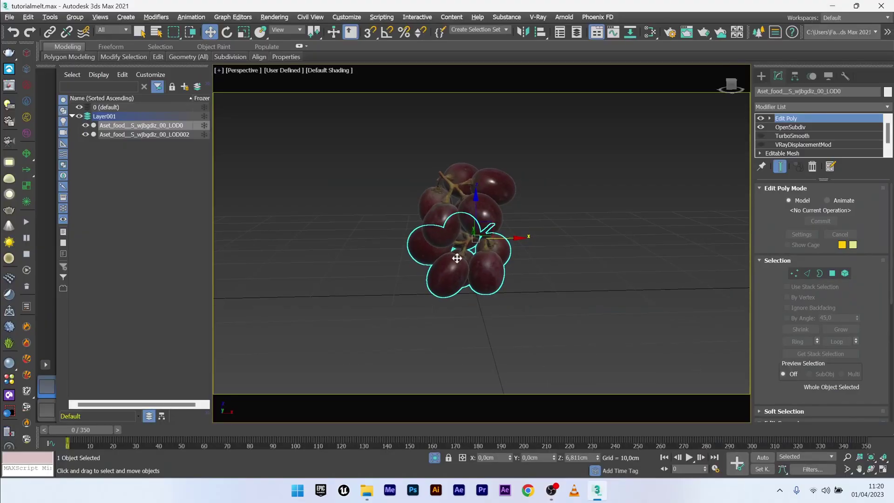
left_click(655, 257)
scroll(510, 226, "down", 1)
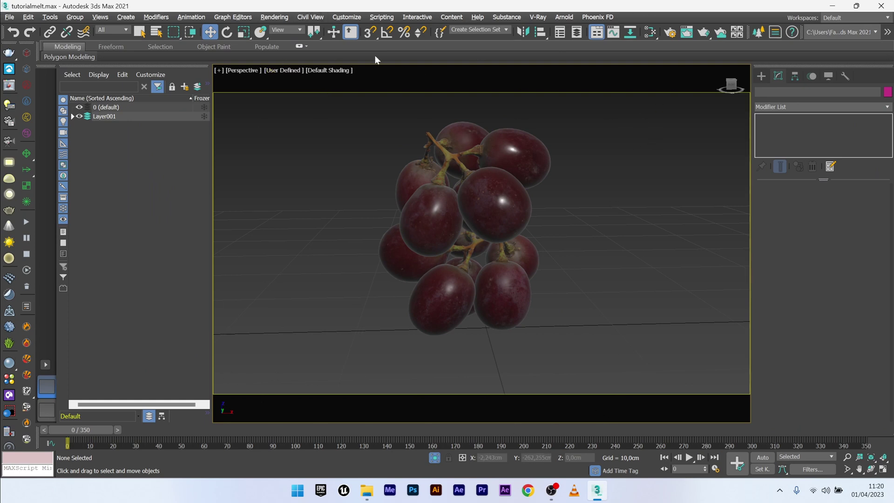
middle_click_drag(618, 349, 534, 275, "alt")
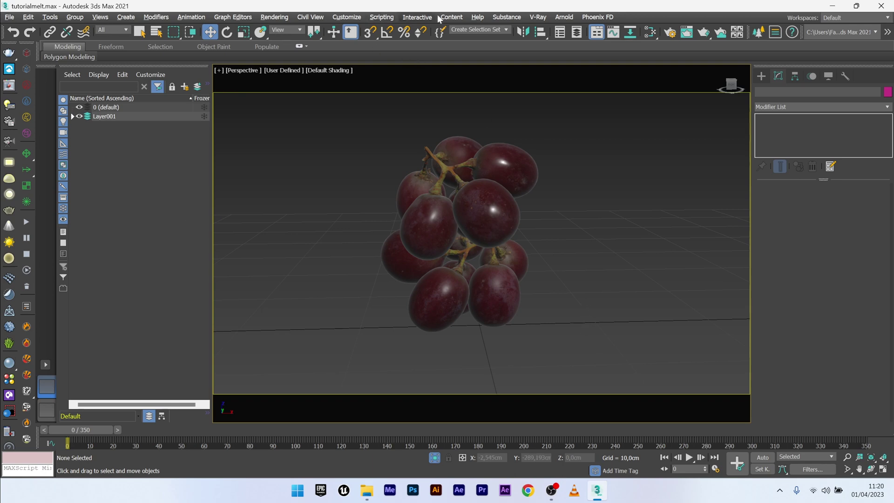
Configure the scene units with metric Centimeters for display and a system scale of 1 unit = 1,0 Centimeters
left_click(348, 17)
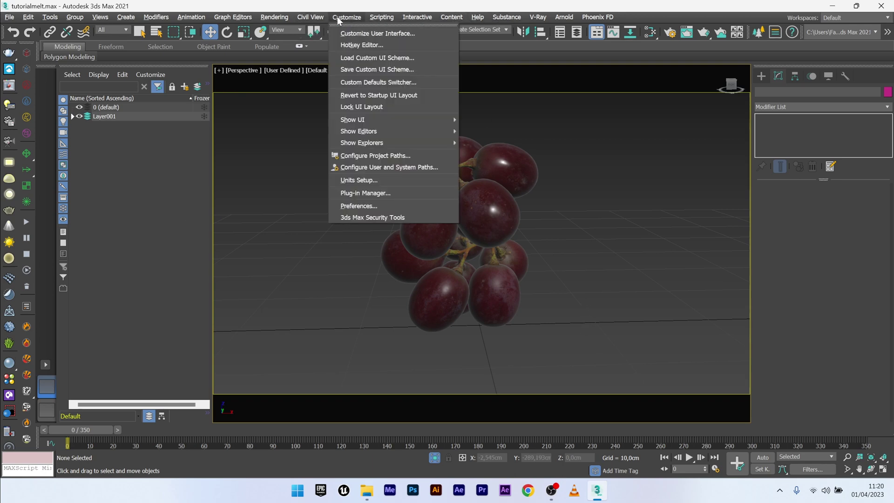
left_click(352, 19)
left_click(353, 19)
left_click(360, 182)
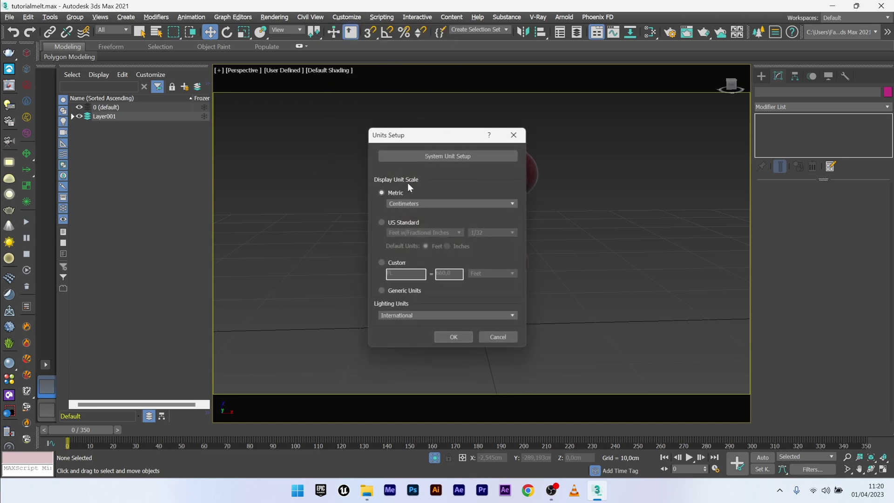
left_click(393, 203)
left_click(393, 210)
left_click(442, 160)
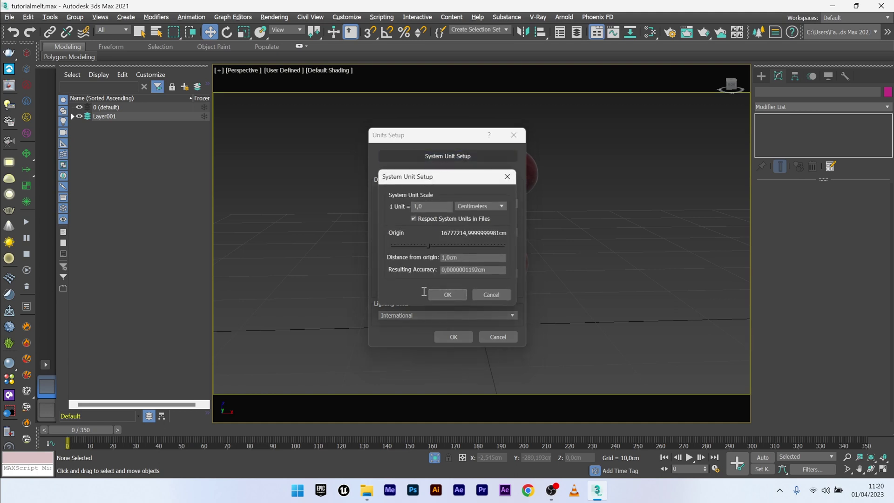
left_click(446, 294)
left_click(454, 337)
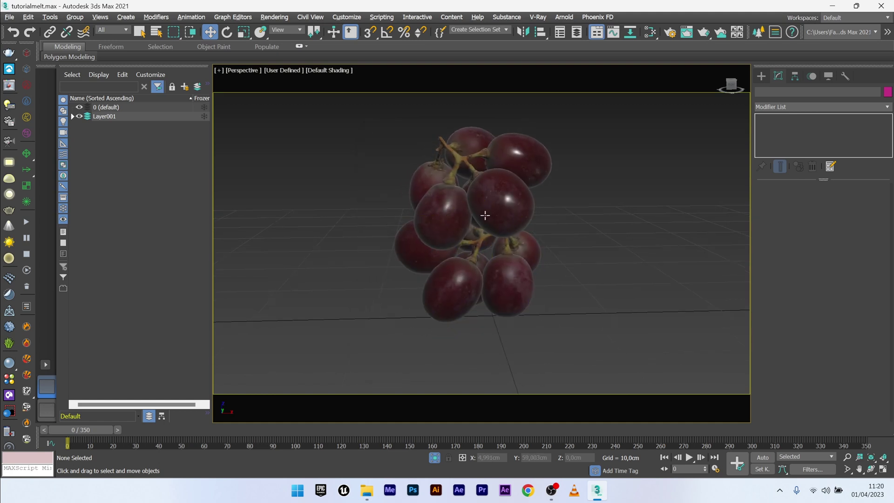
Create a Phoenix FD liquid simulator grid of about 26 x 78 x 24 cm around the grapes
left_click(25, 68)
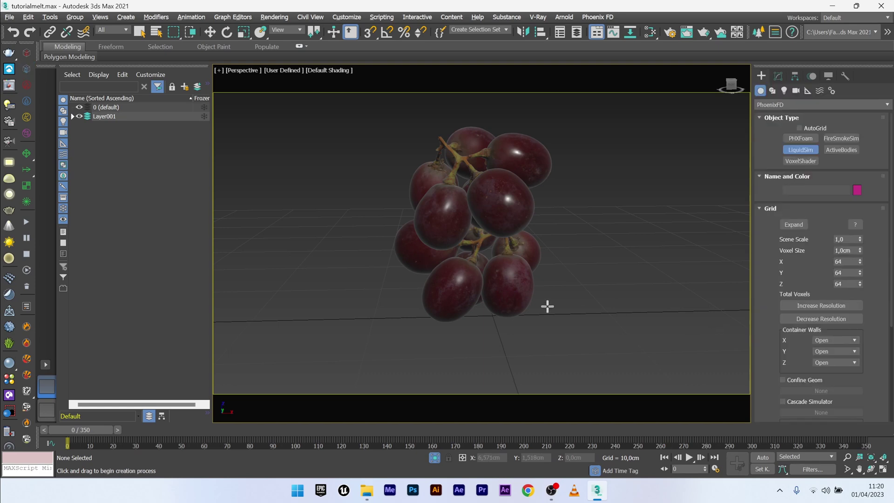
scroll(413, 259, "down", 3)
left_click_drag(402, 244, 624, 335)
key("w")
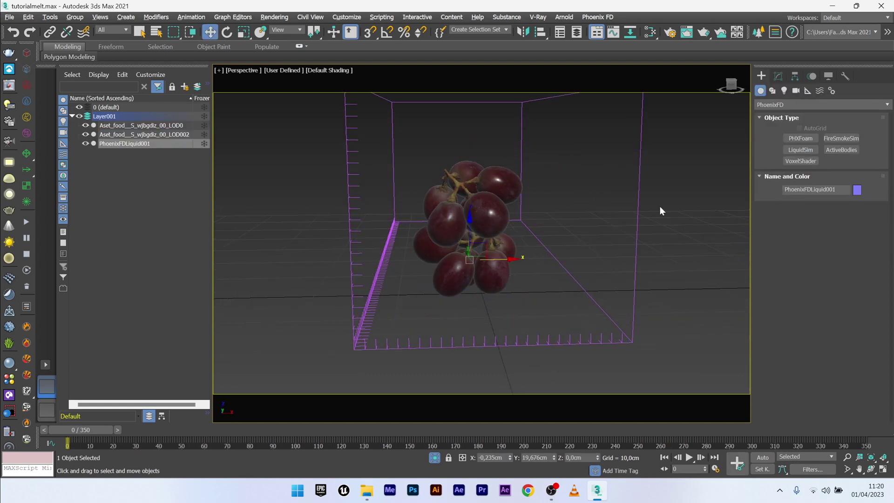
Set the liquid simulator's grid size to 20 voxels in X, Y and Z
left_click(779, 76)
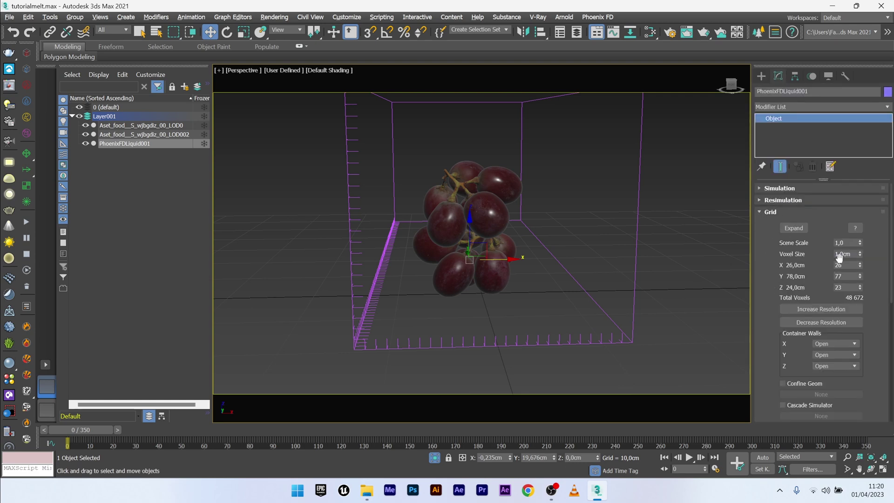
left_click(848, 264)
type("20")
key("Tab")
type("20")
left_click(846, 287)
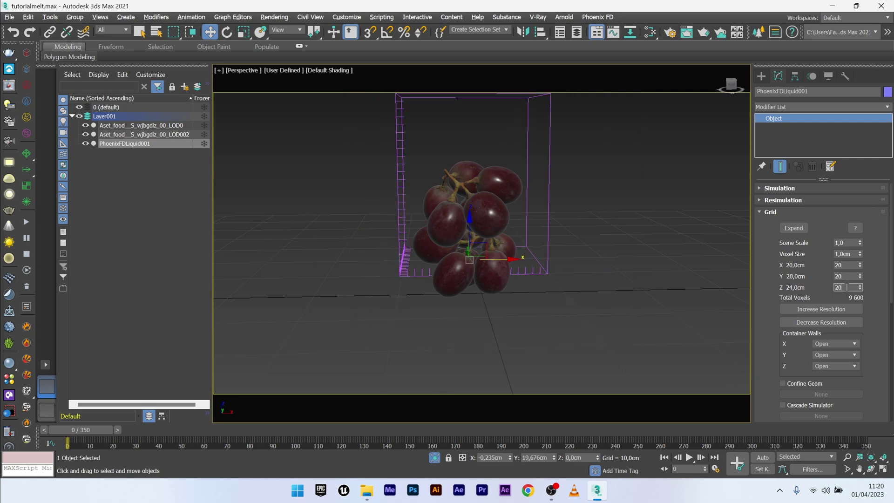
type("20")
key("Return")
Move the simulator grid along Y and X to enclose the grapes, at about X -1,7 cm and Y 1,7 cm
middle_click_drag(462, 258, 464, 283, "alt")
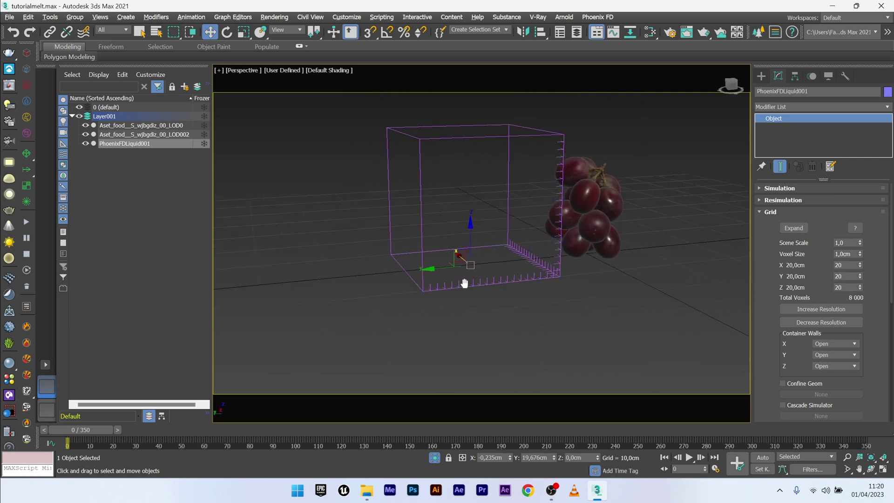
left_click_drag(428, 266, 537, 255)
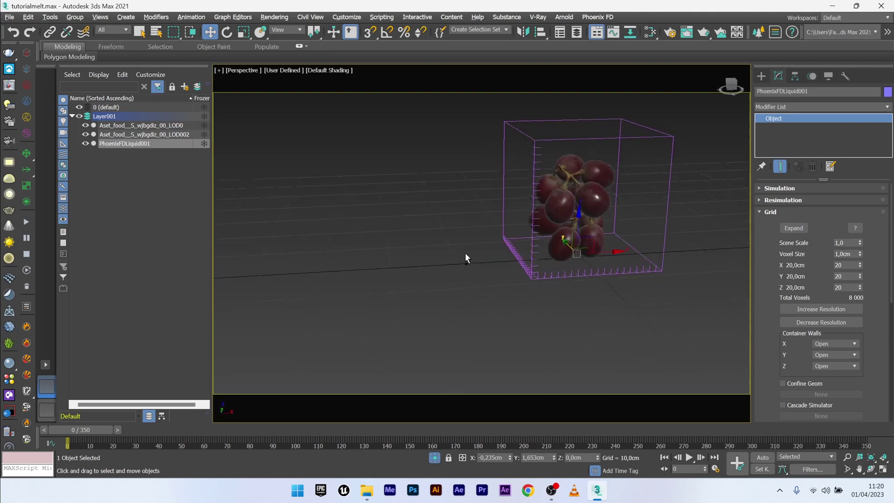
left_click_drag(613, 251, 601, 253)
scroll(601, 252, "up", 2)
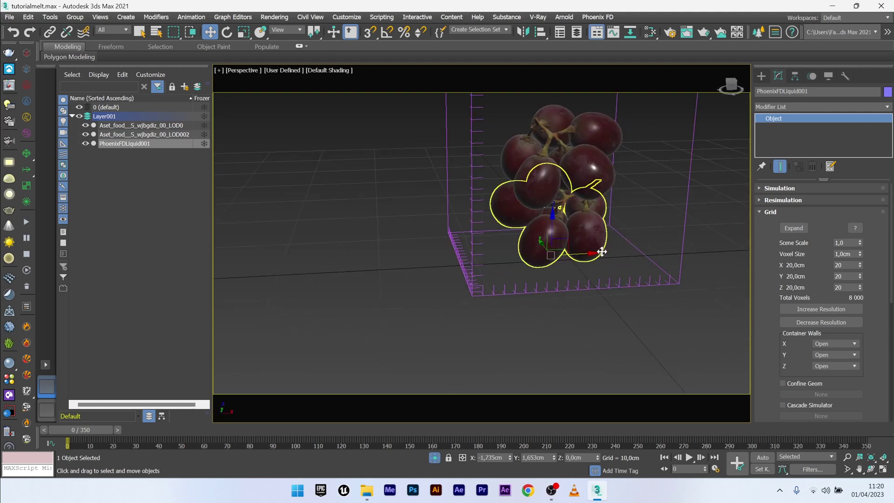
middle_click_drag(602, 251, 518, 256, "alt")
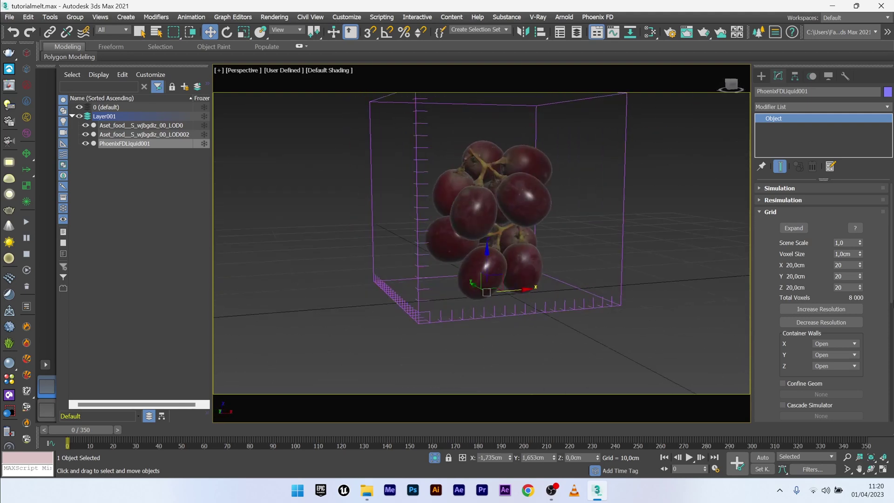
Enlarge the simulator grid to 30 voxels in both X and Y
double_click(847, 265)
type("30")
key("Return")
double_click(847, 276)
type("30")
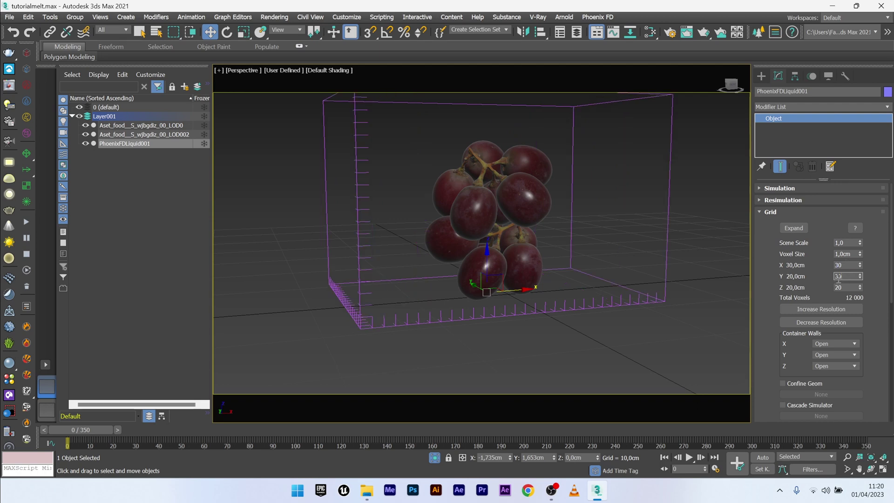
key("Return")
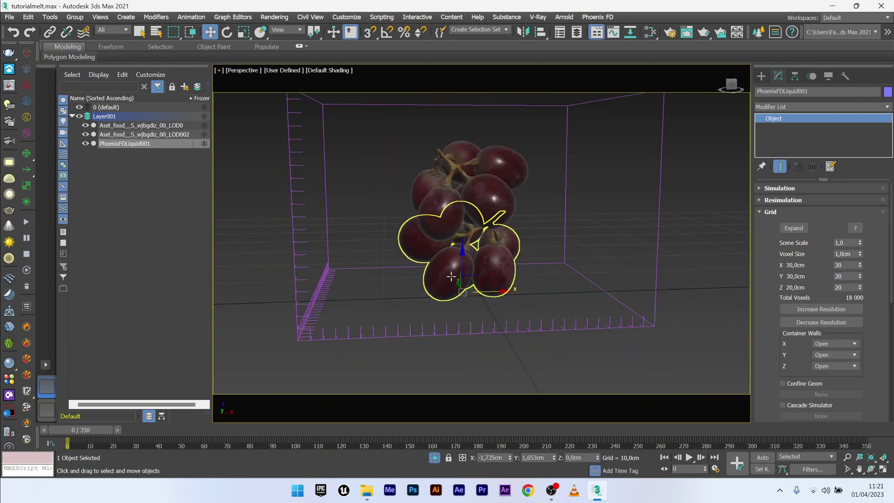
Enable Initial Liquid Fill in the Chaos Phoenix properties of the lower grape cluster
left_click(451, 277)
right_click(445, 271)
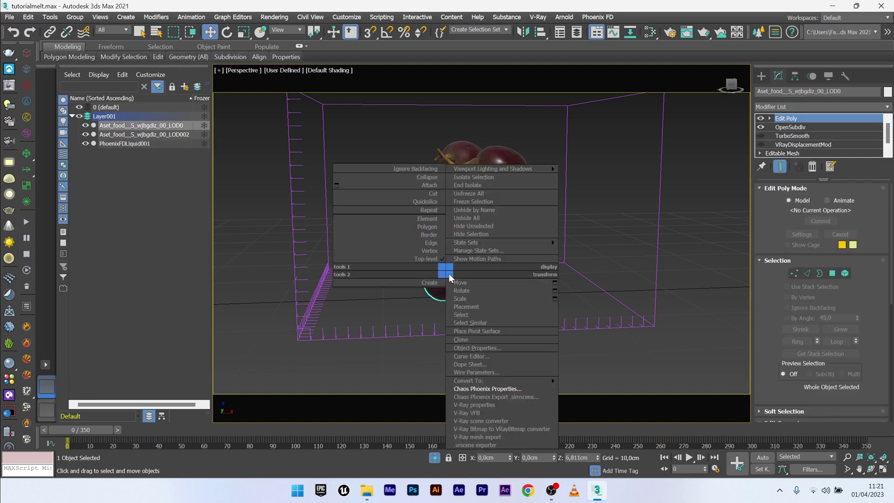
left_click(462, 389)
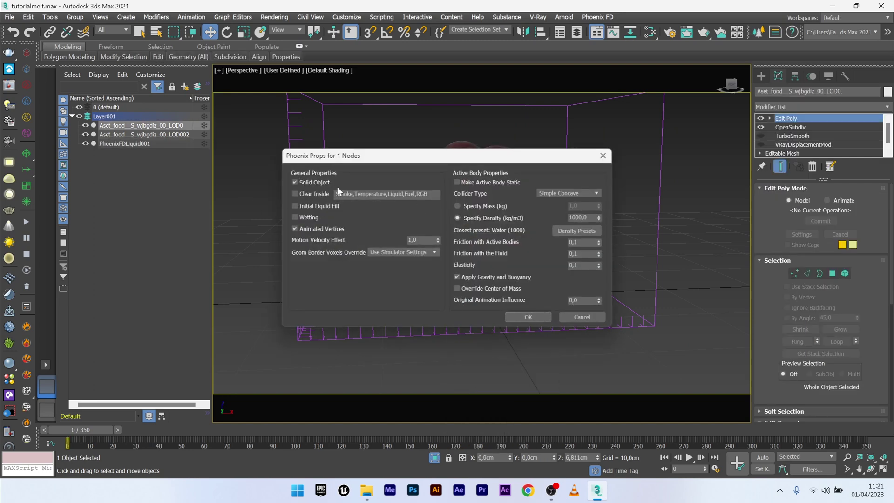
left_click(295, 206)
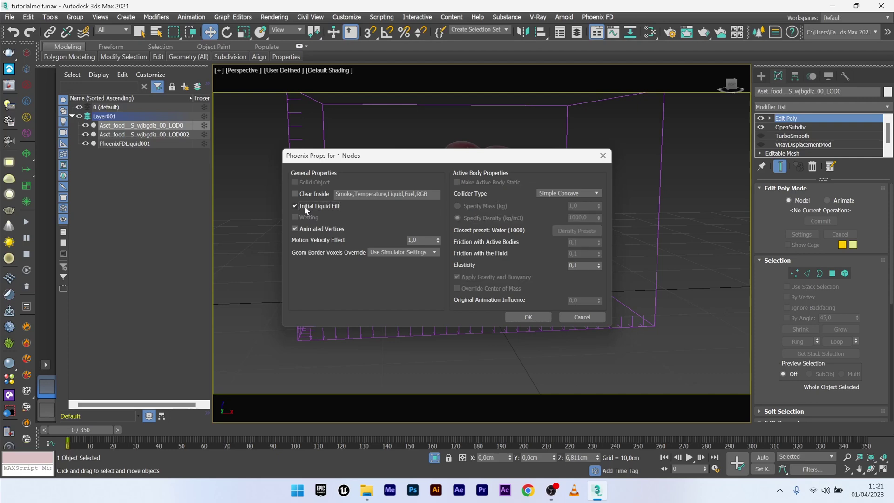
left_click(528, 317)
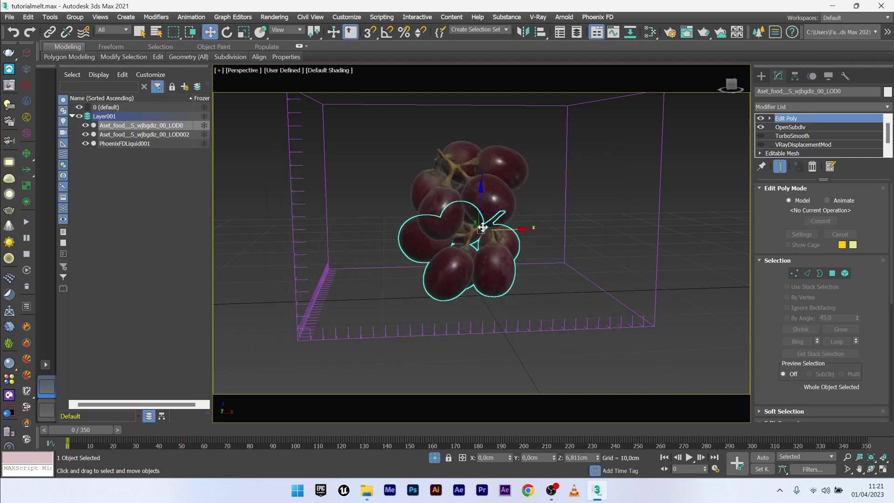
Enable Initial Liquid Fill in the Chaos Phoenix properties of the upper grape cluster
left_click(491, 173)
right_click(491, 173)
left_click(531, 290)
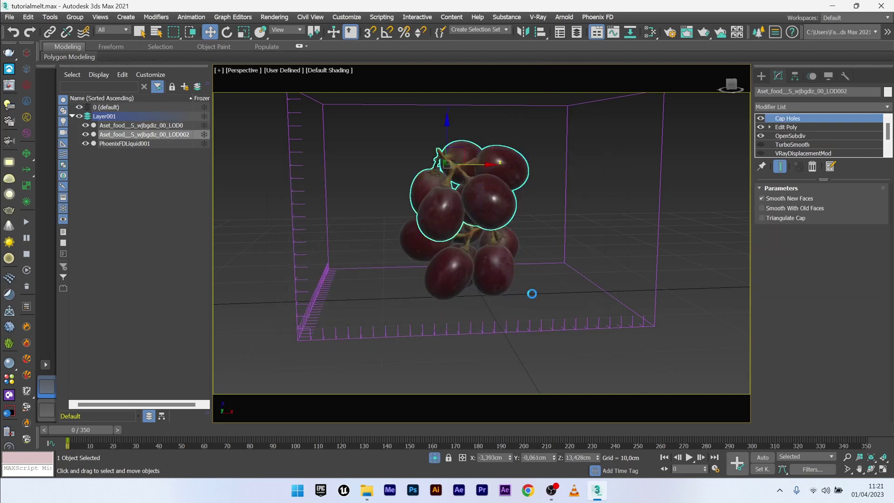
left_click(296, 206)
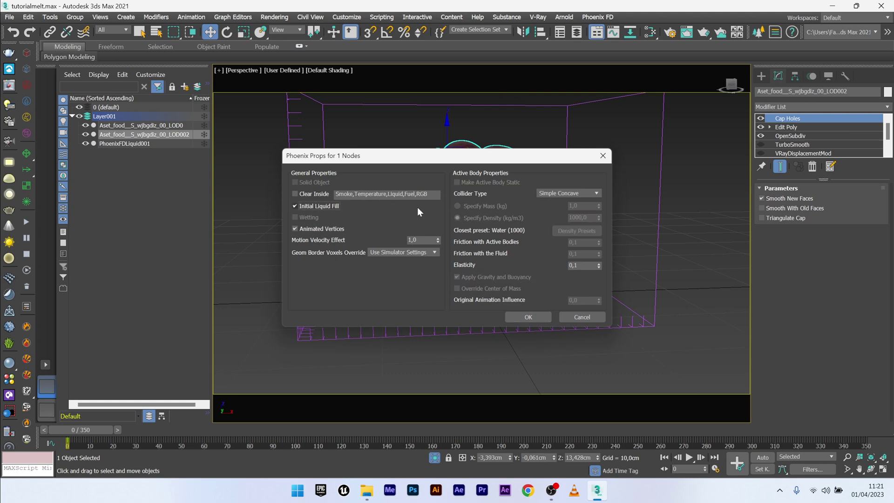
left_click(528, 317)
Set the lower grape cluster to Display as Box and make it non-renderable in its object properties
middle_click_drag(458, 280, 459, 260, "alt")
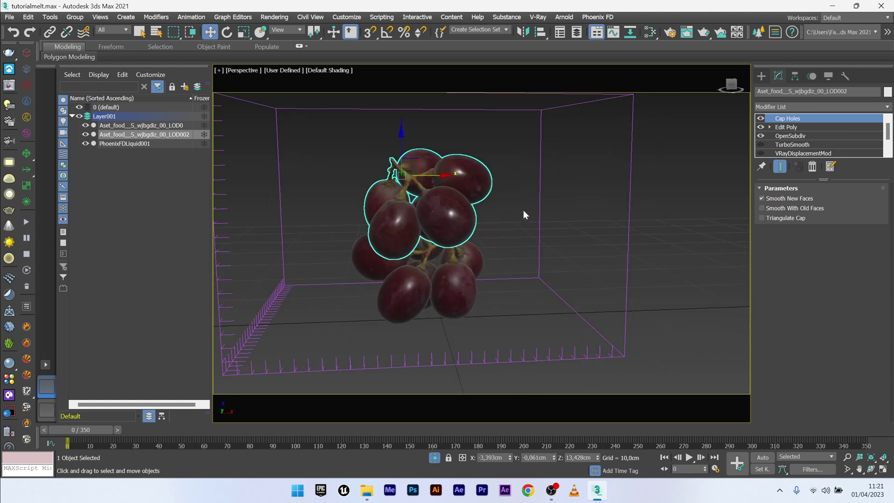
left_click(406, 284)
right_click(403, 283)
left_click(431, 360)
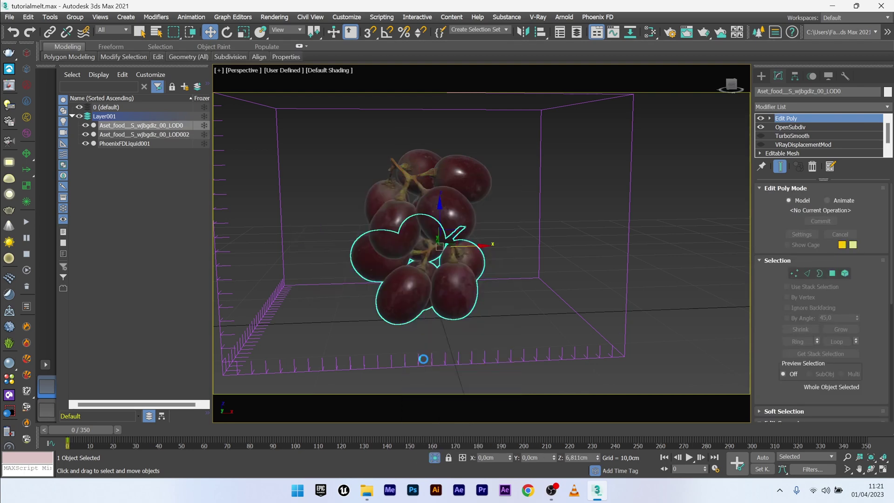
left_click(376, 261)
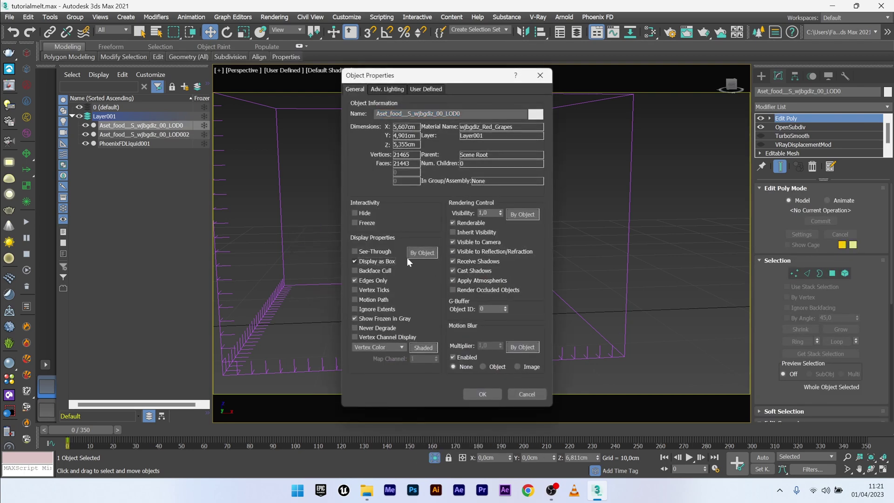
left_click(466, 225)
left_click(482, 394)
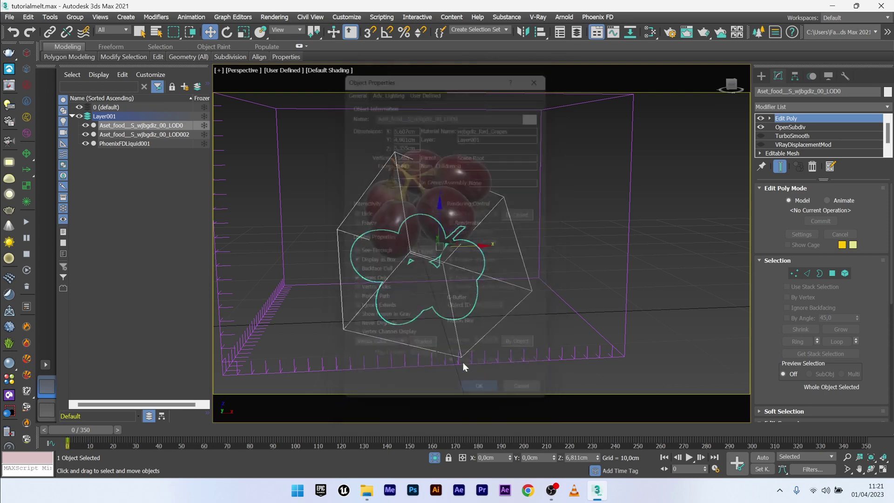
Set the upper grape cluster to Display as Box and make it non-renderable in its object properties
left_click(444, 173)
right_click(445, 173)
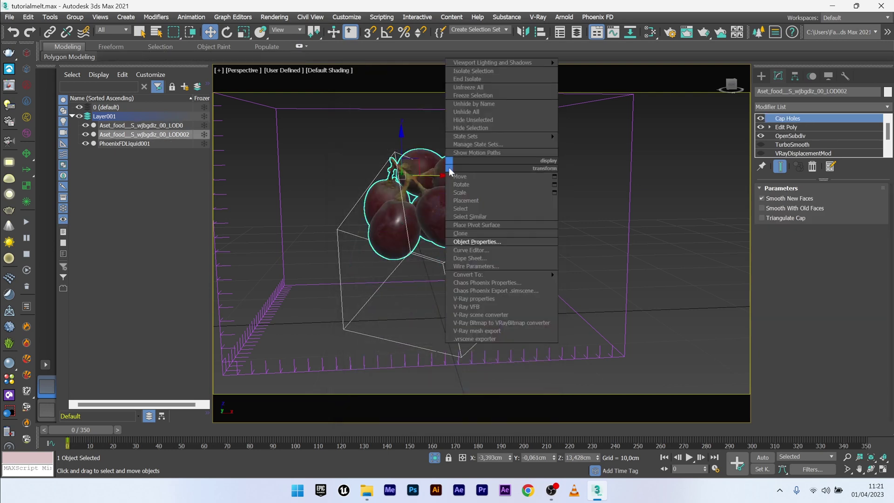
left_click(475, 242)
left_click(375, 262)
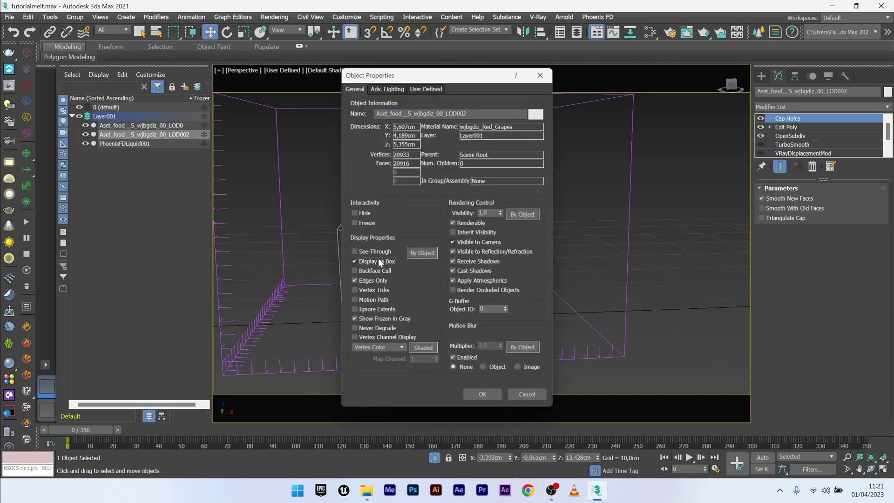
left_click(453, 222)
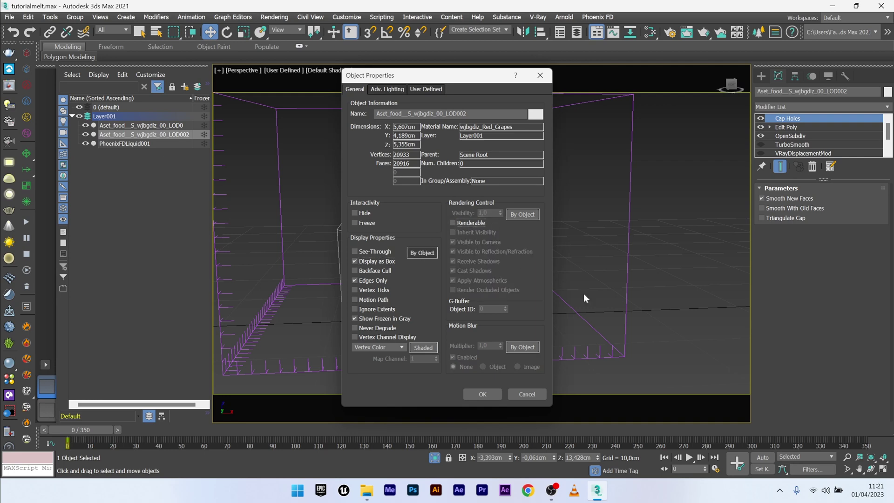
left_click(482, 394)
left_click(533, 214)
Set the liquid simulator's container walls to Jammed (-) on the X, Y and Z axes
middle_click_drag(533, 214, 540, 216)
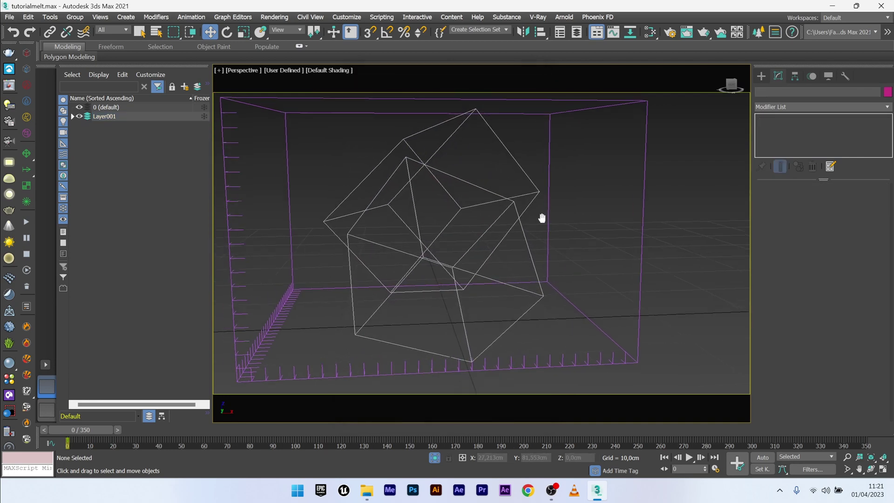
left_click(641, 192)
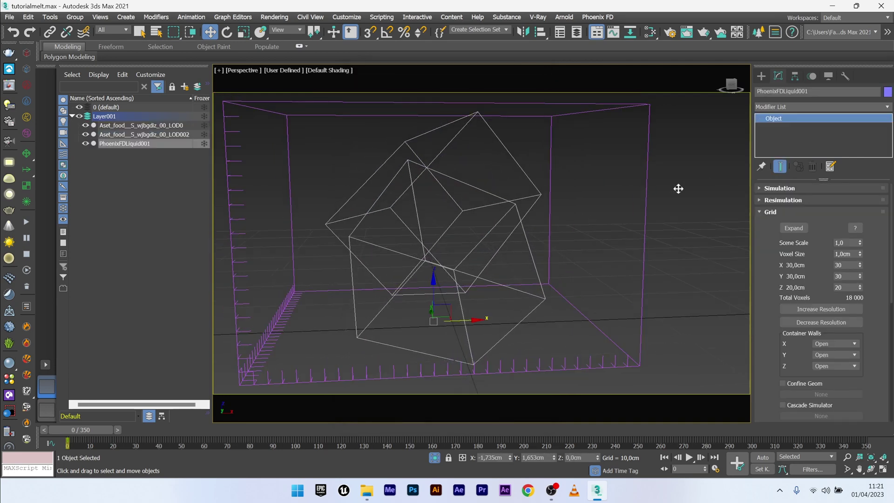
left_click_drag(773, 244, 762, 236)
scroll(763, 237, "down", 5)
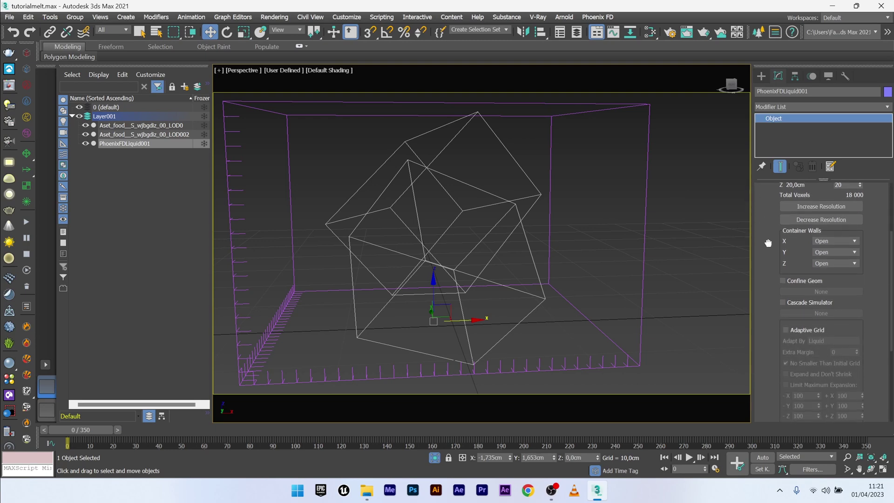
left_click(832, 241)
left_click(830, 260)
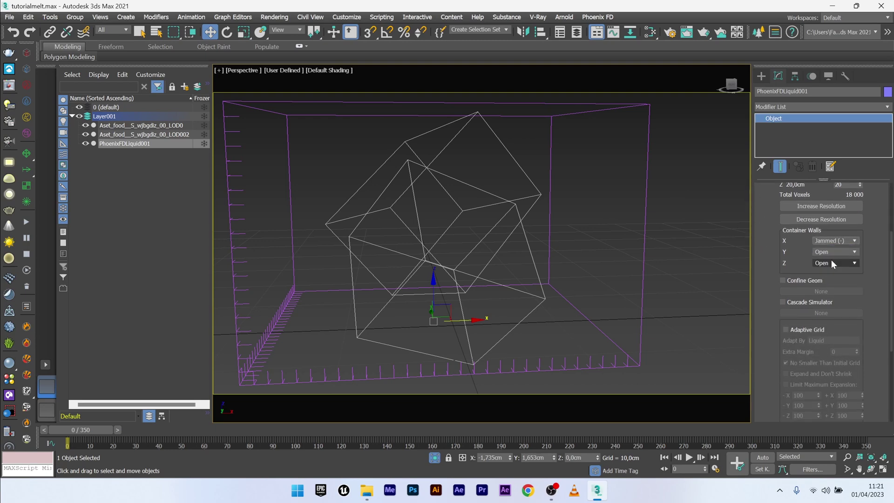
left_click(828, 252)
left_click(828, 271)
left_click(827, 263)
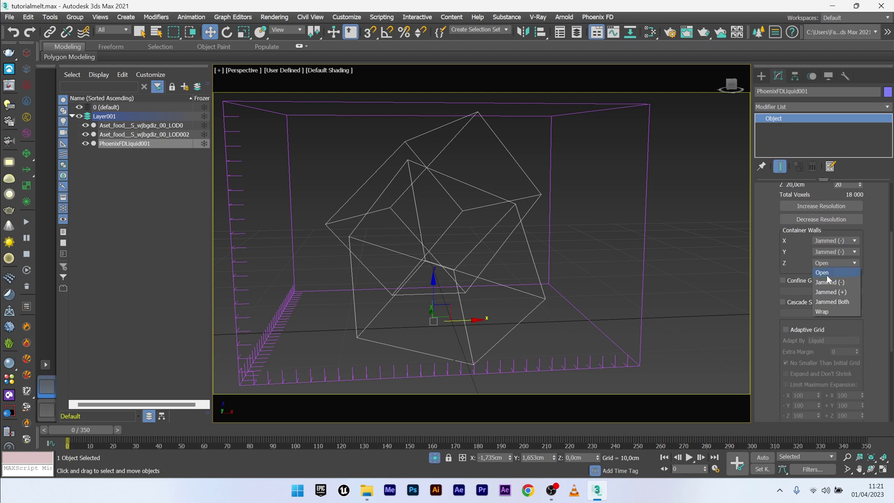
left_click(828, 282)
Set the Default Viscosity to 1 in the simulator's Dynamics settings
scroll(774, 256, "down", 8)
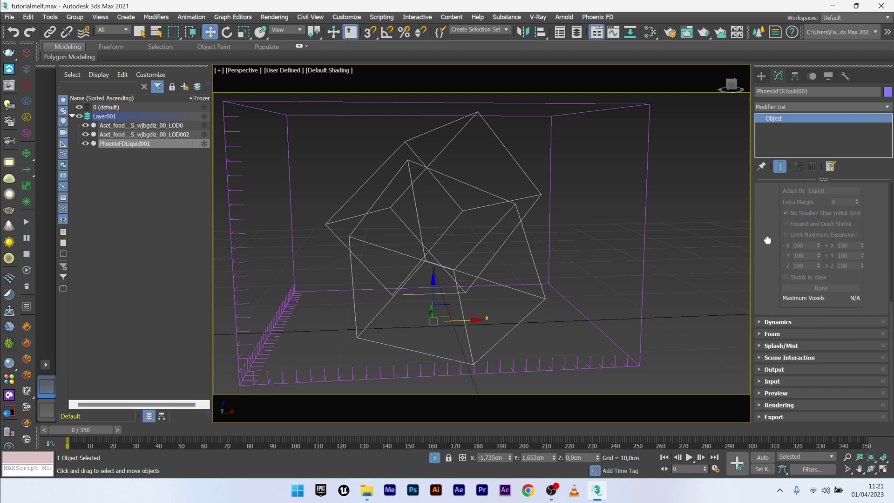
left_click(781, 321)
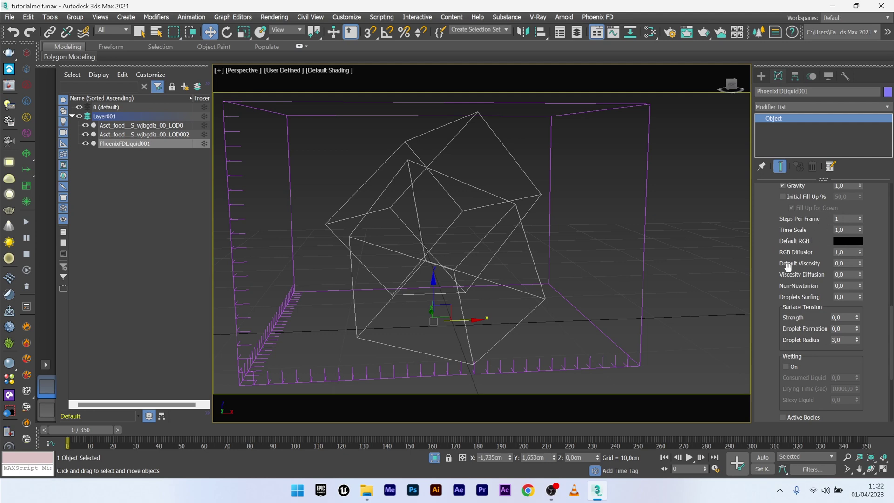
double_click(843, 261)
type("1")
Enable Wetting in the simulator's dynamics and enter a Sticky Liquid value
left_click_drag(810, 361, 814, 269)
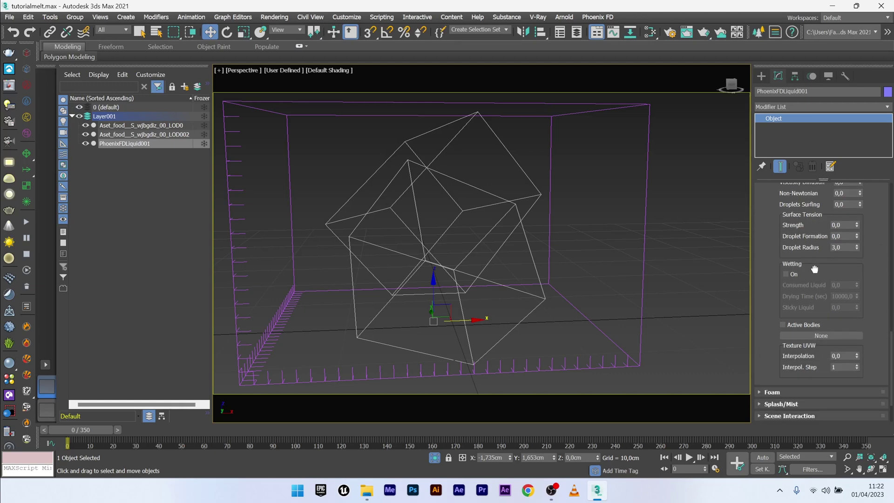
left_click(787, 275)
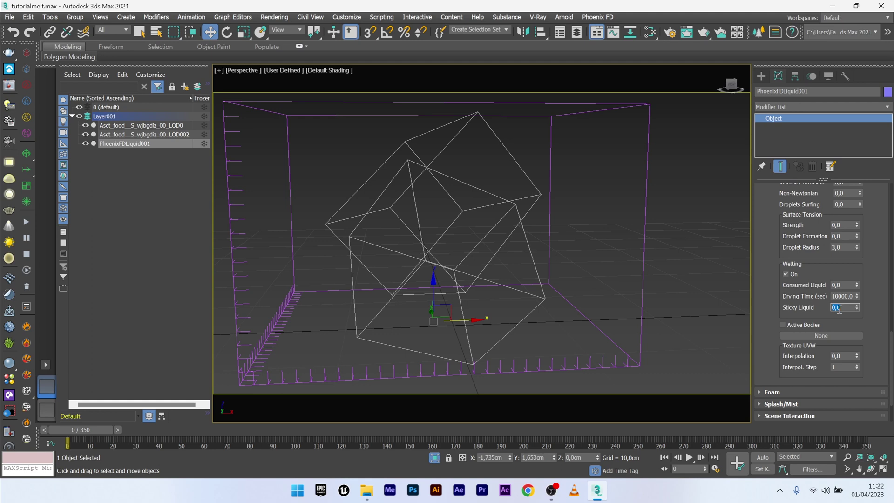
key("Return")
Enable the Particle Age, Particle Viscosity, Grid Viscosity and Grid Texture UVW channels in the simulator's output settings
scroll(791, 280, "down", 5)
left_click(770, 238)
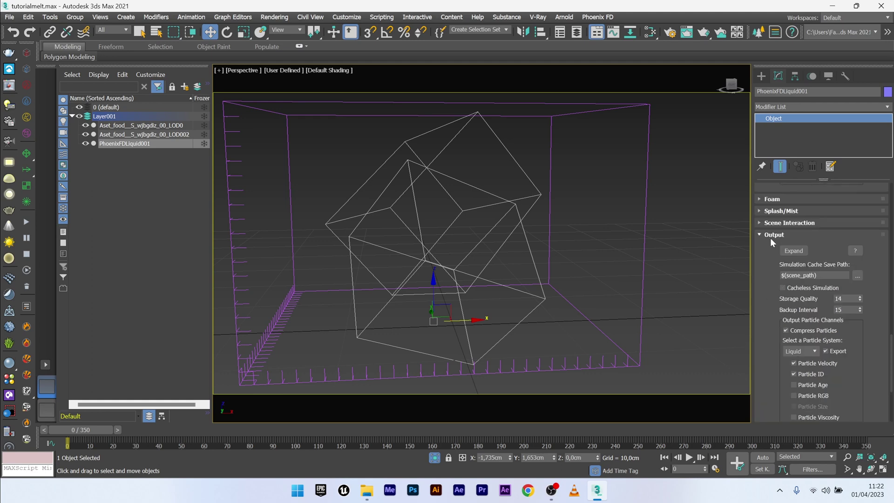
left_click(769, 238)
left_click(773, 369)
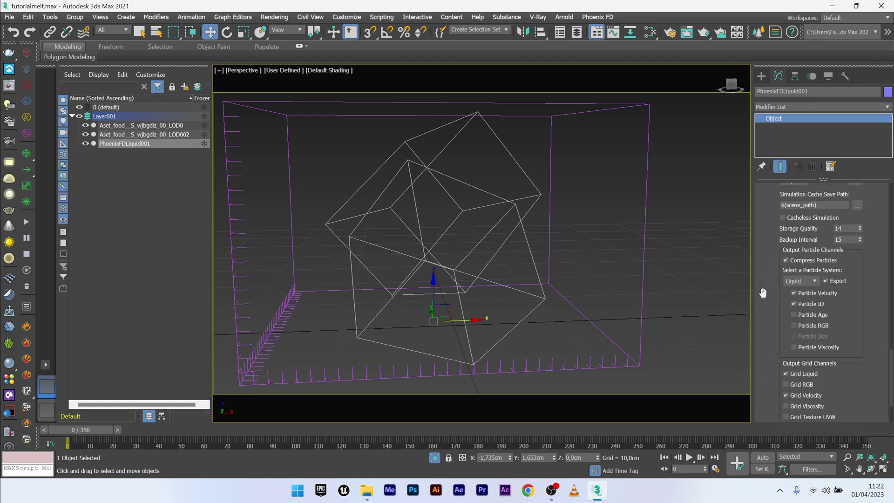
scroll(768, 279, "down", 5)
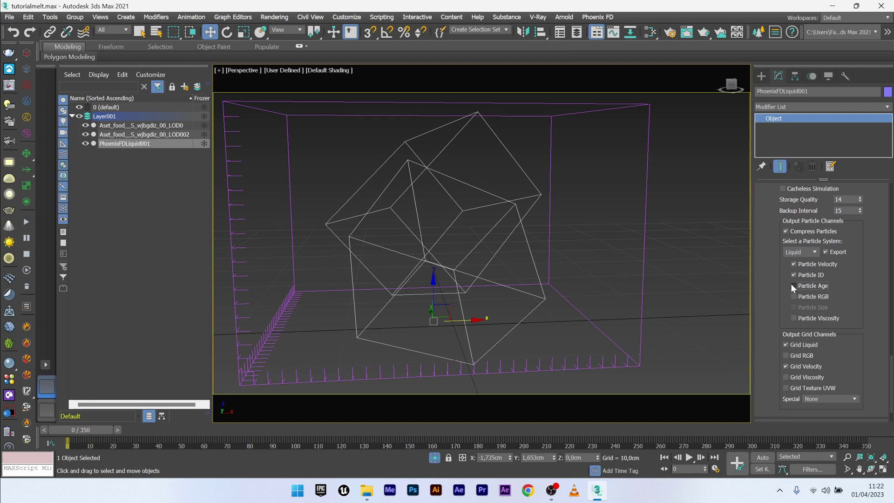
left_click(793, 285)
scroll(763, 321, "down", 3)
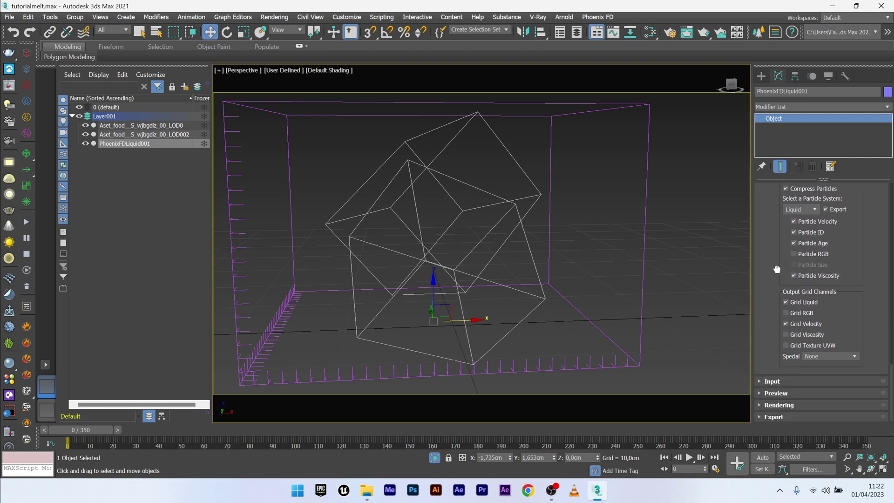
left_click(786, 337)
left_click(818, 344)
Enable Show Mesh and disable Particle Preview in the simulator's preview settings
left_click(775, 393)
scroll(786, 396, "down", 5)
scroll(795, 399, "up", 1)
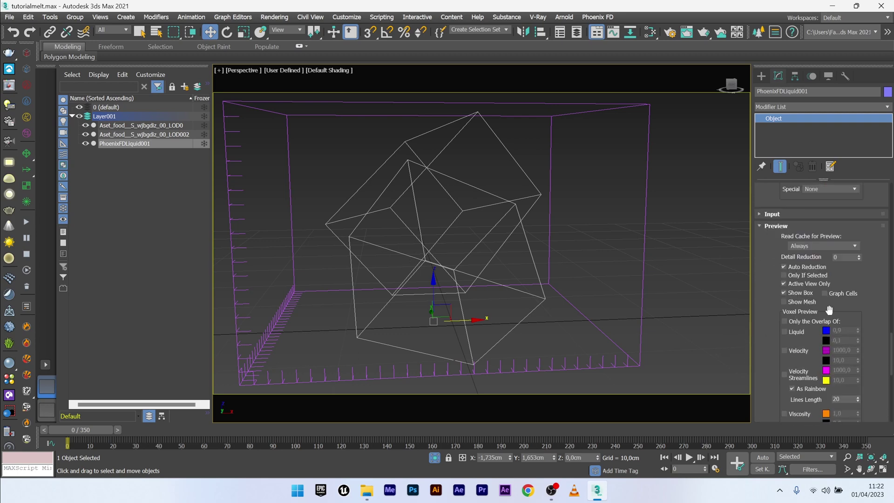
scroll(760, 312, "down", 6)
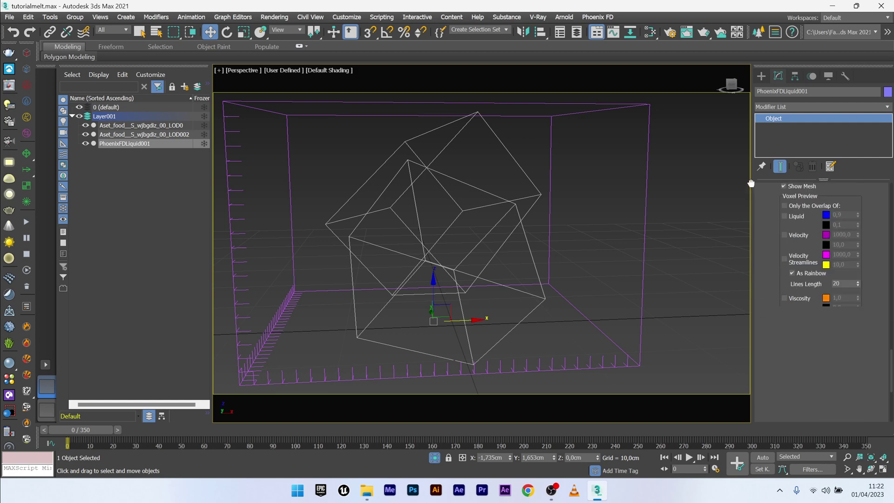
left_click_drag(759, 316, 753, 201)
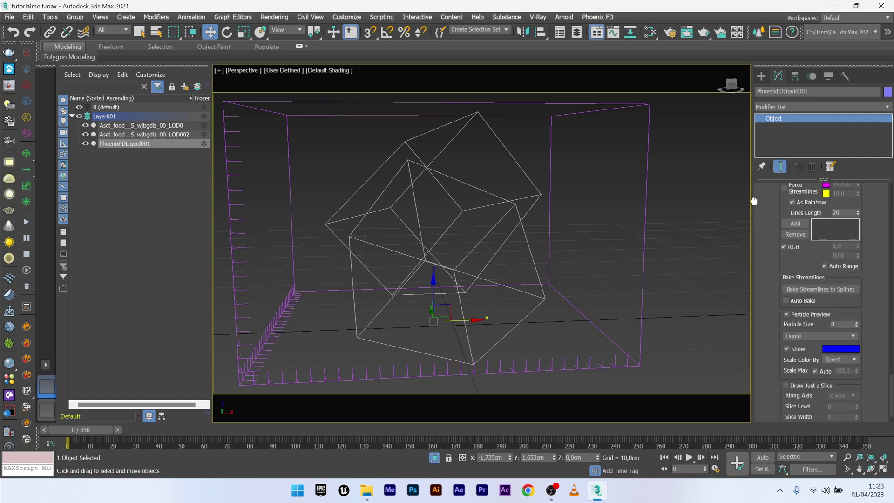
left_click(786, 314)
Set the simulator grid's voxel size to 0,3 cm and run the simulation
scroll(789, 372, "down", 1)
scroll(786, 363, "up", 10)
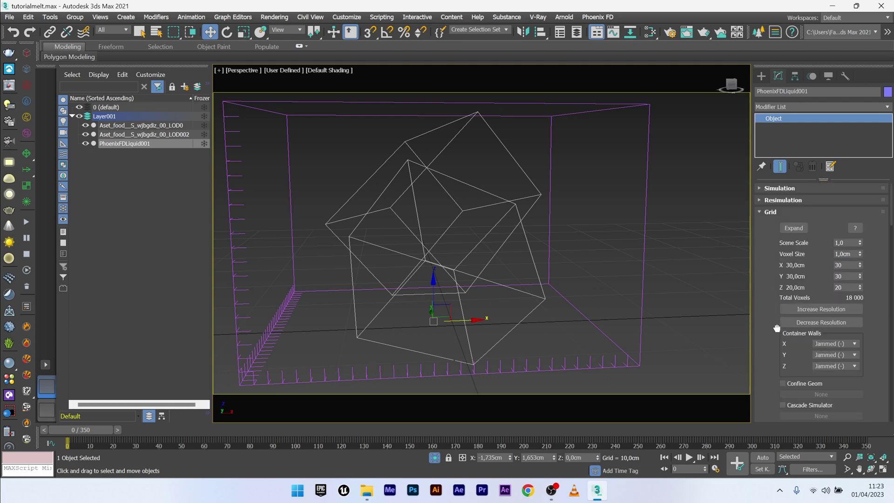
scroll(770, 308, "down", 2)
scroll(768, 326, "up", 2)
double_click(827, 306)
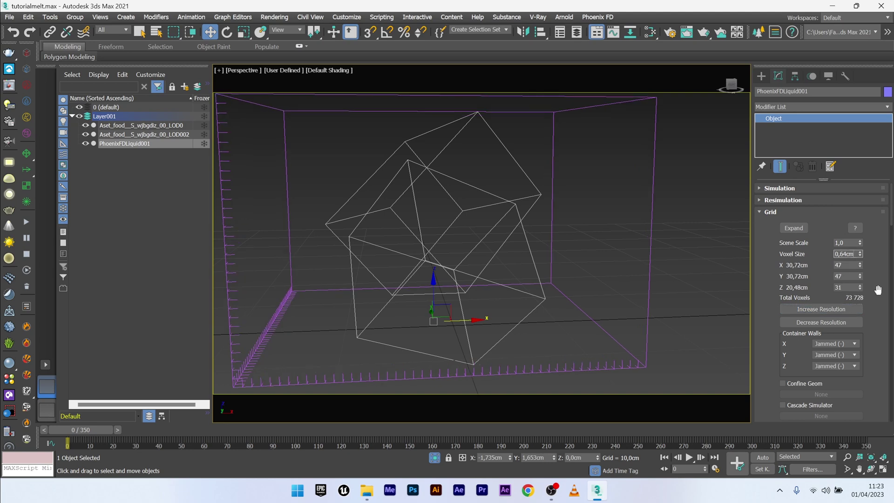
type("0,3")
key("Return")
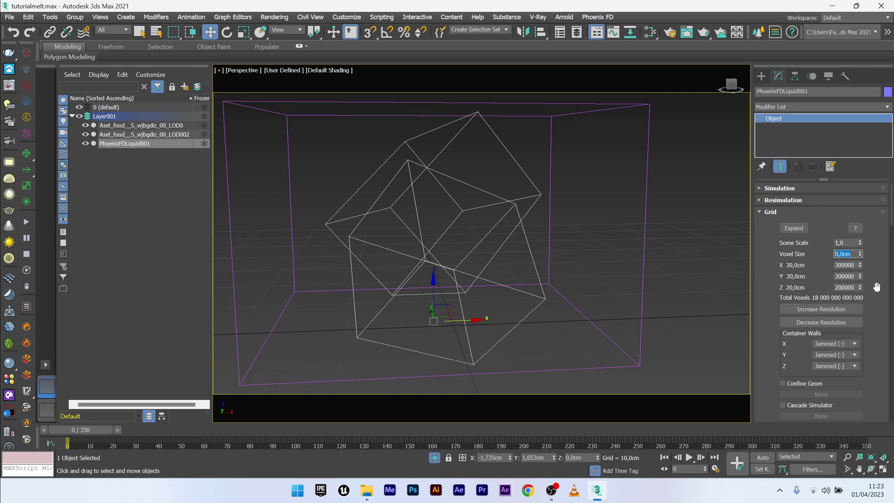
left_click(26, 221)
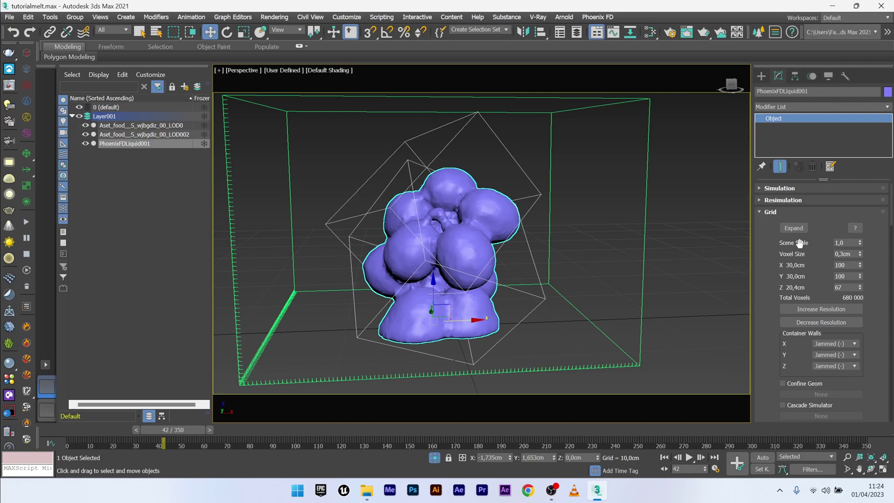
Set the simulator's Scene Scale to 50 and rerun the simulation
double_click(848, 241)
key("Return")
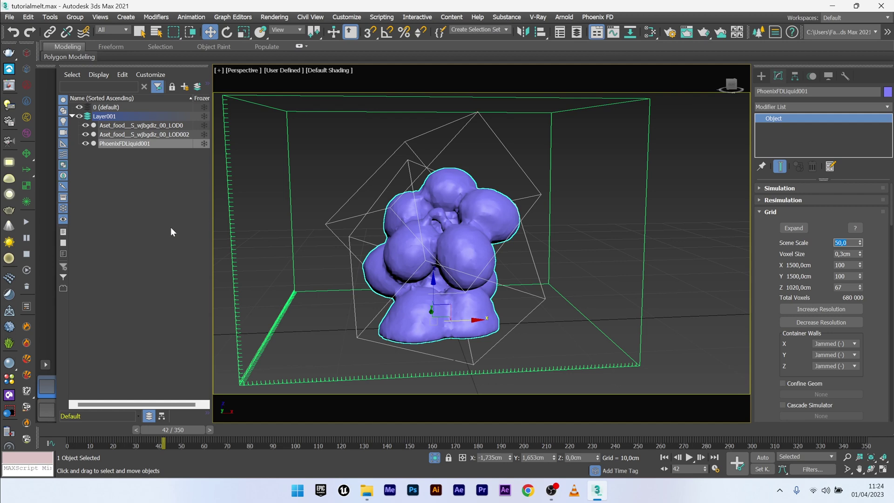
left_click(28, 222)
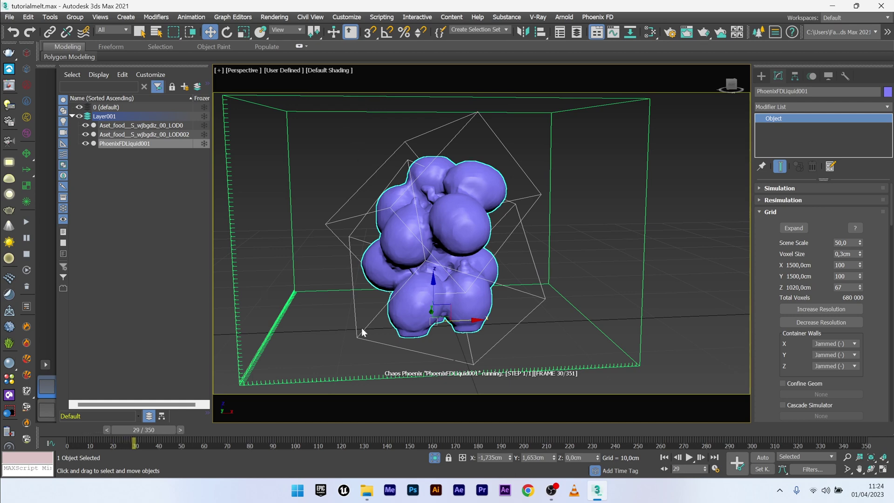
Stop the simulation, reduce the grid's voxel size to 0,15 cm and start simulating again
key("Escape")
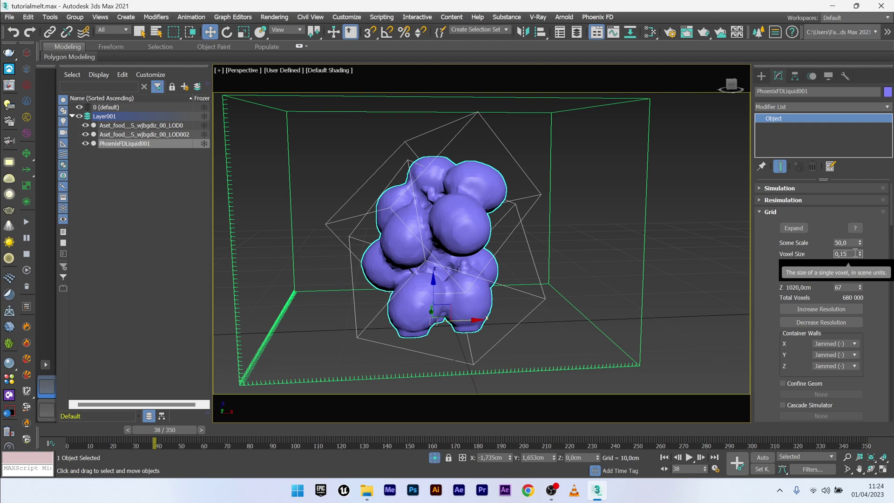
key("Return")
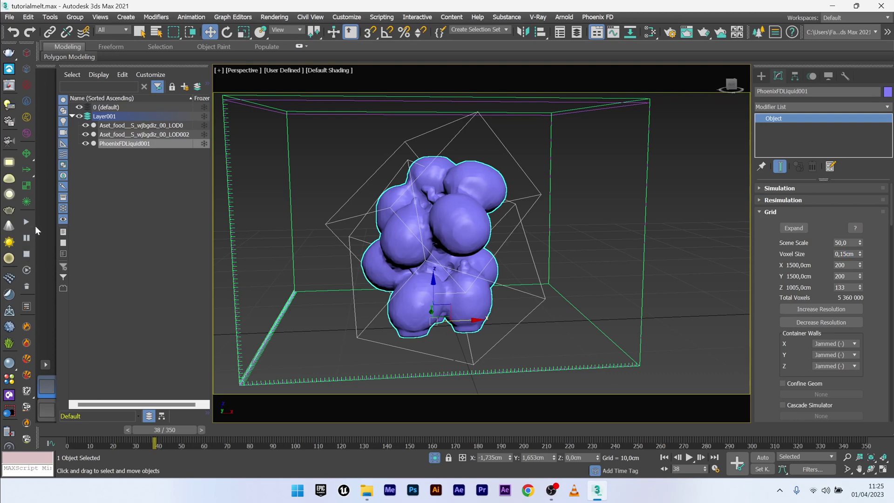
left_click(26, 221)
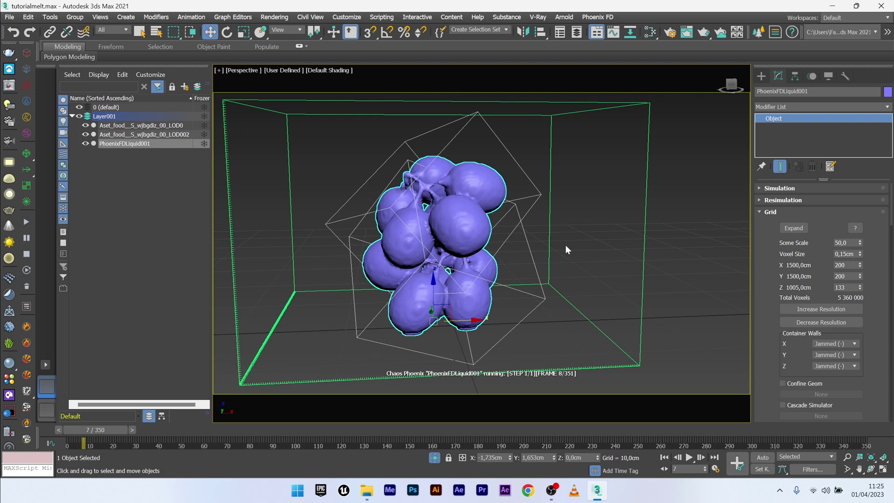
In the rendering Mesh Smoothing settings, enable Use Liquid Particles with particle size 0,9 and set Smoothness to 10
left_click_drag(888, 205, 887, 410)
left_click(786, 405)
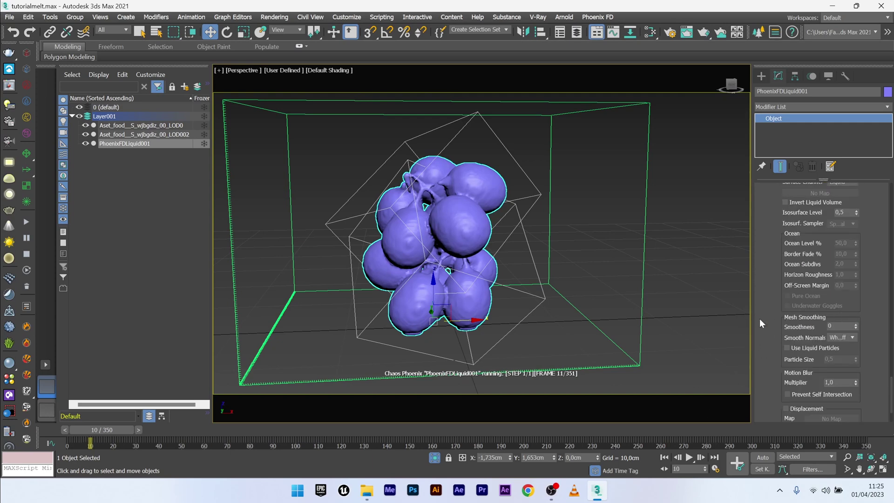
left_click(796, 348)
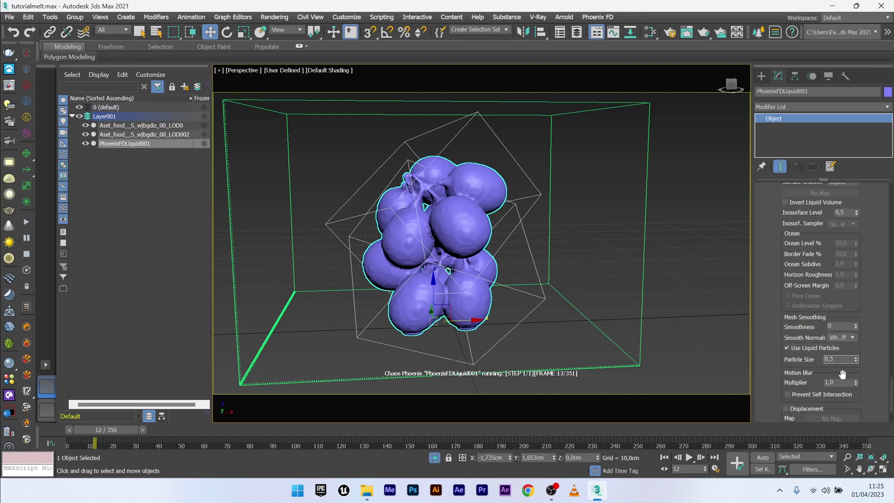
type("0,9")
key("Return")
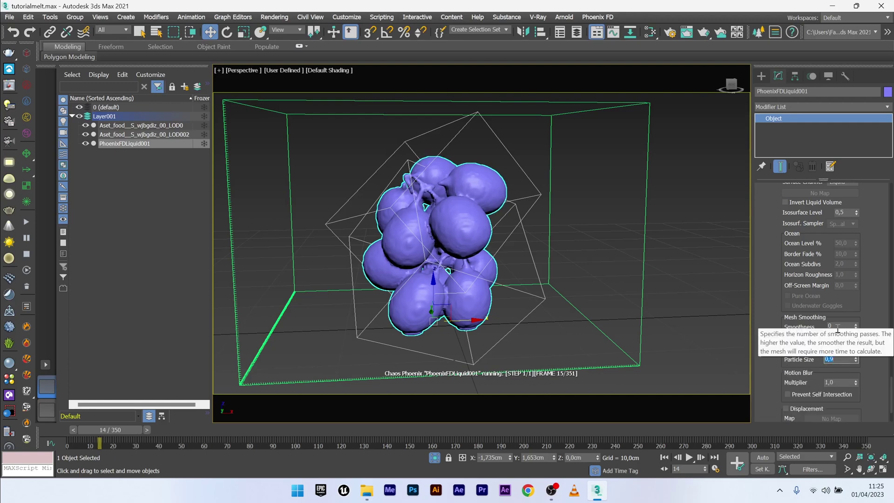
left_click(837, 327)
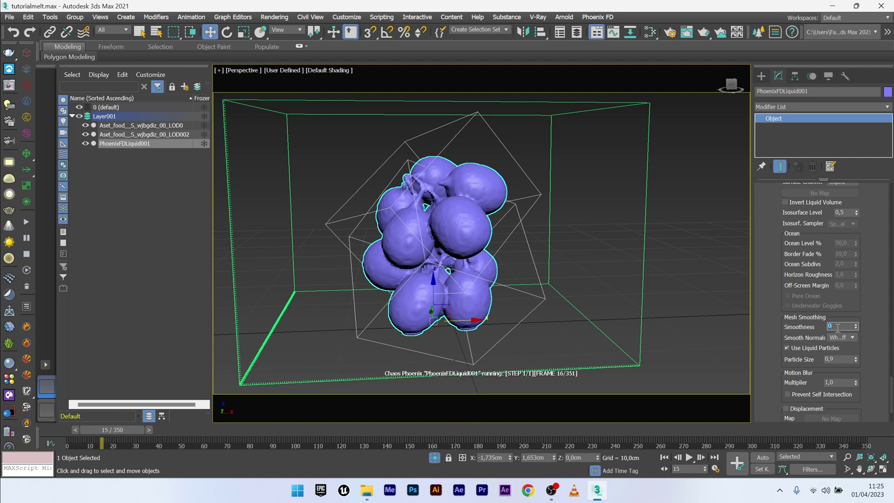
type("10")
key("Return")
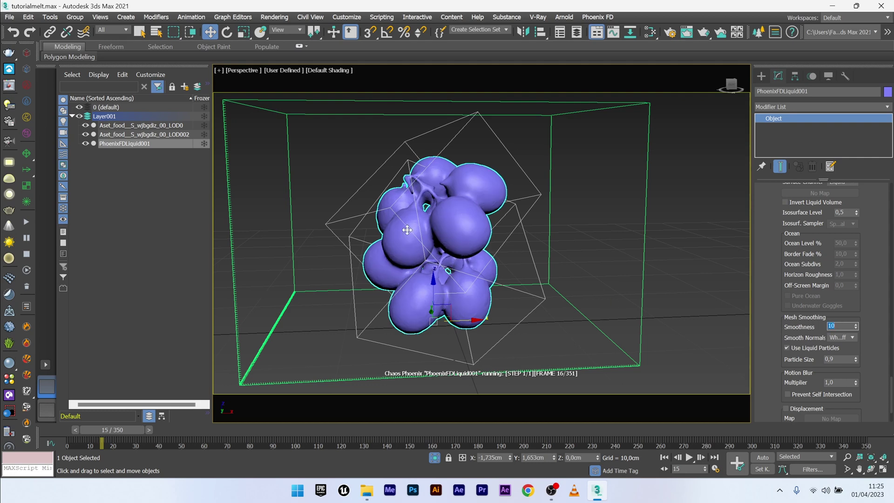
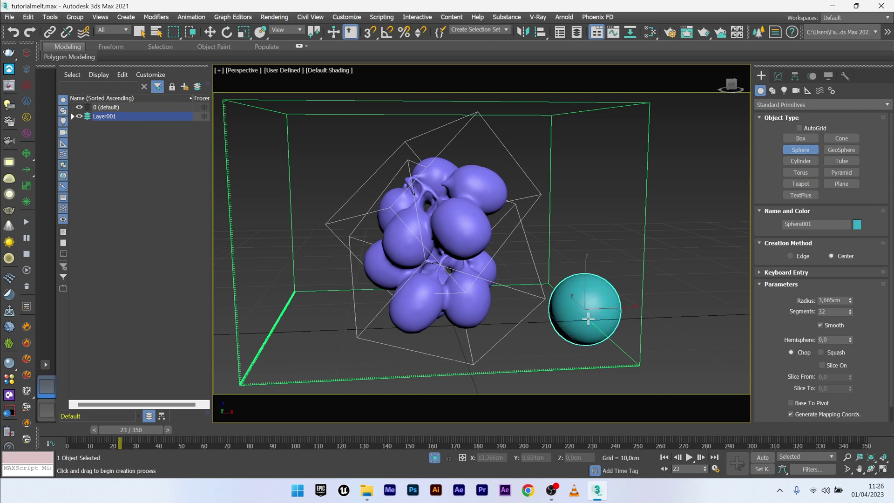
Raise the sphere beside the grapes and auto-key it sweeping across the top of the bunch by about frame 14
key("w")
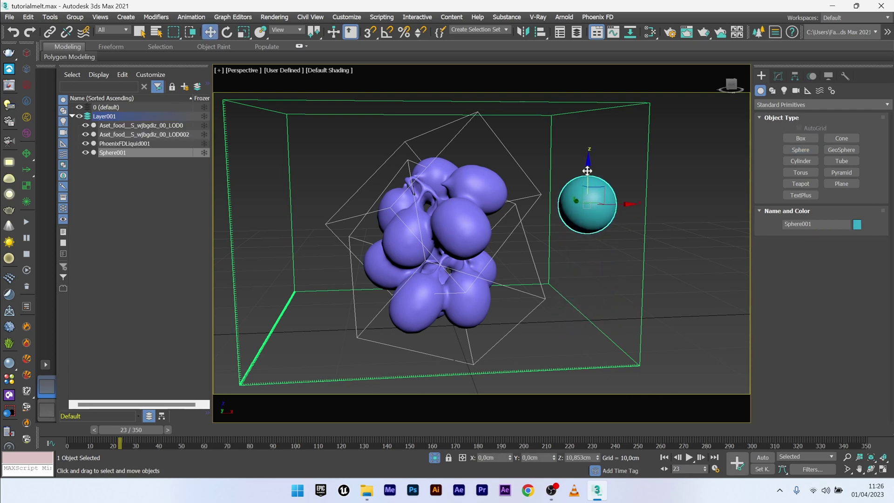
middle_click_drag(588, 170, 512, 232, "alt")
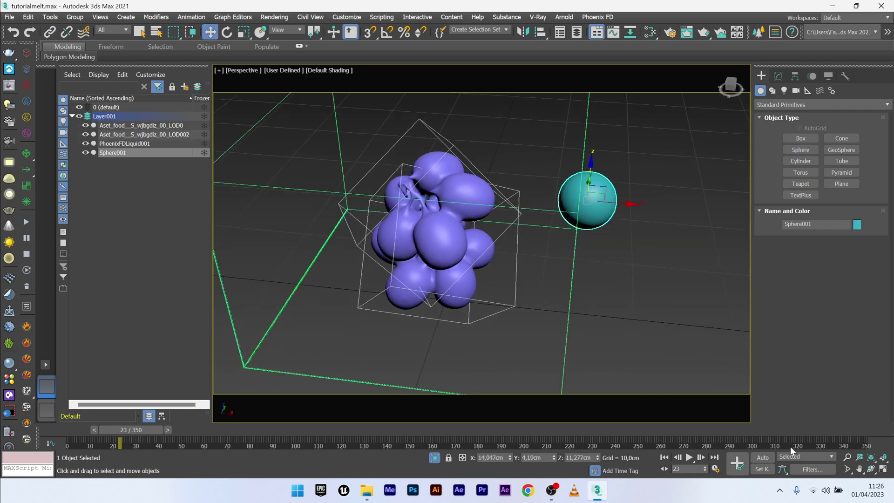
left_click(764, 457)
left_click_drag(130, 429, 97, 431)
left_click_drag(565, 200, 368, 186)
left_click_drag(89, 429, 134, 429)
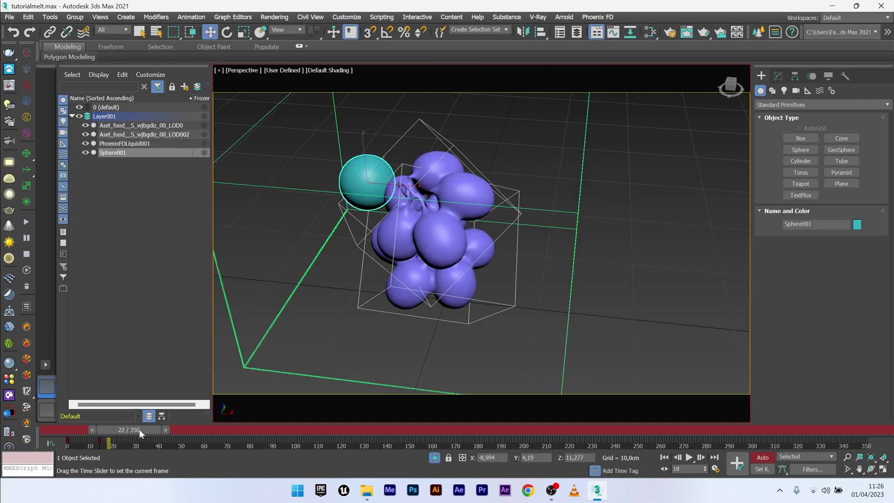
Keyframe the sphere passing back across the lower grapes at about frame 25, end auto-keying and return to frame 0
middle_click_drag(419, 233, 298, 298, "alt")
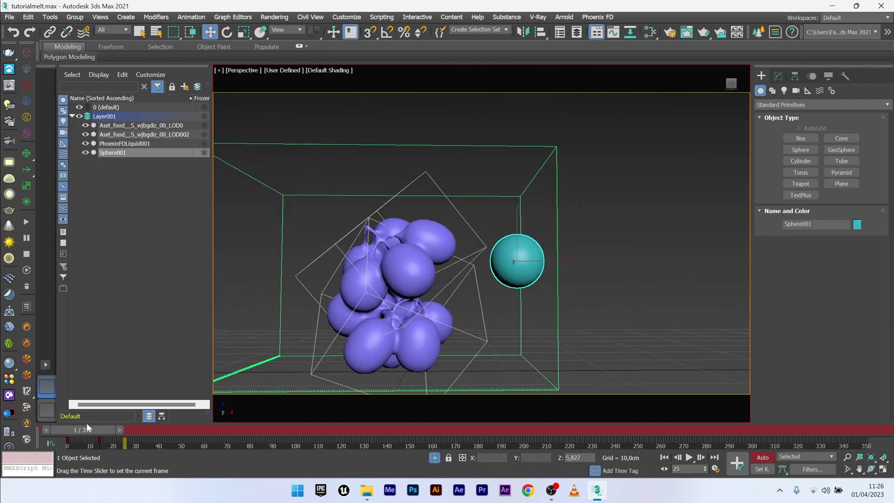
left_click_drag(88, 429, 129, 435)
left_click(764, 457)
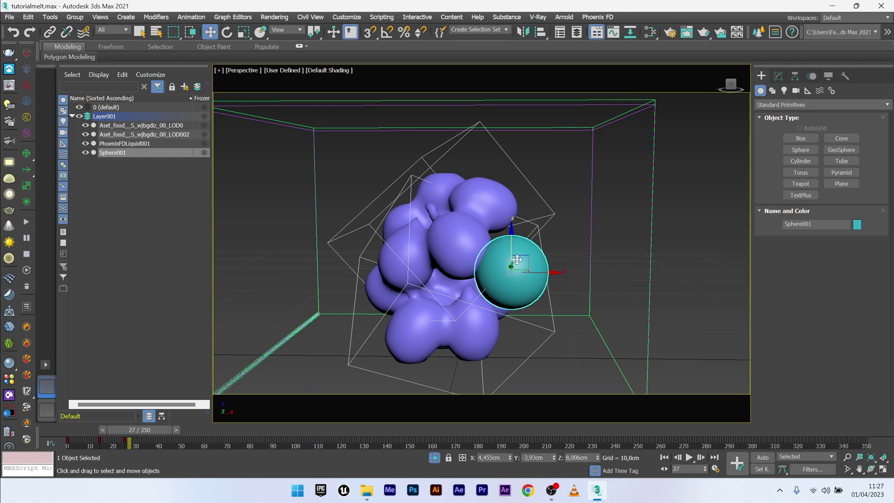
key("Home")
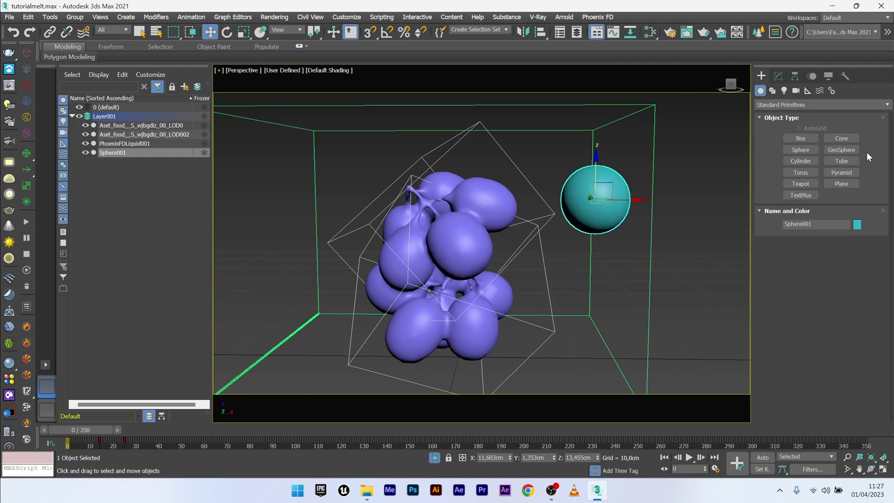
Create a PhoenixFD Particle Tuner helper on the ground beside the grapes and show its parameters
left_click(807, 91)
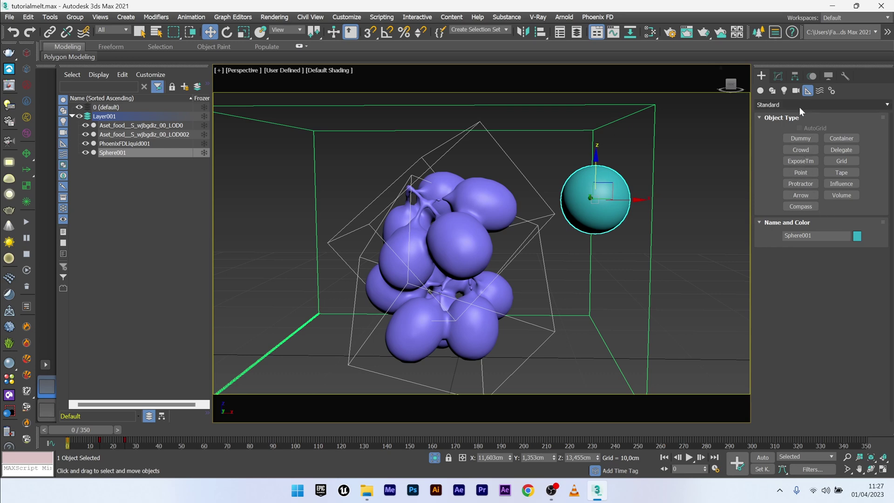
left_click(798, 104)
left_click(782, 202)
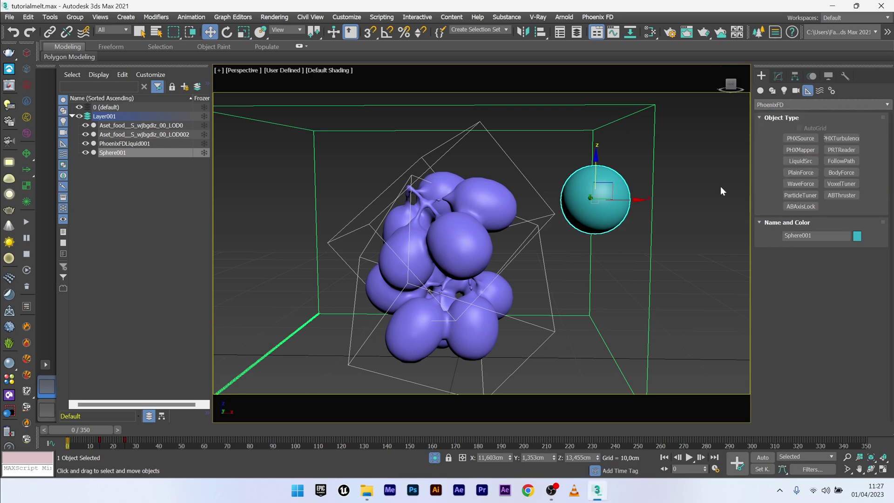
left_click(791, 195)
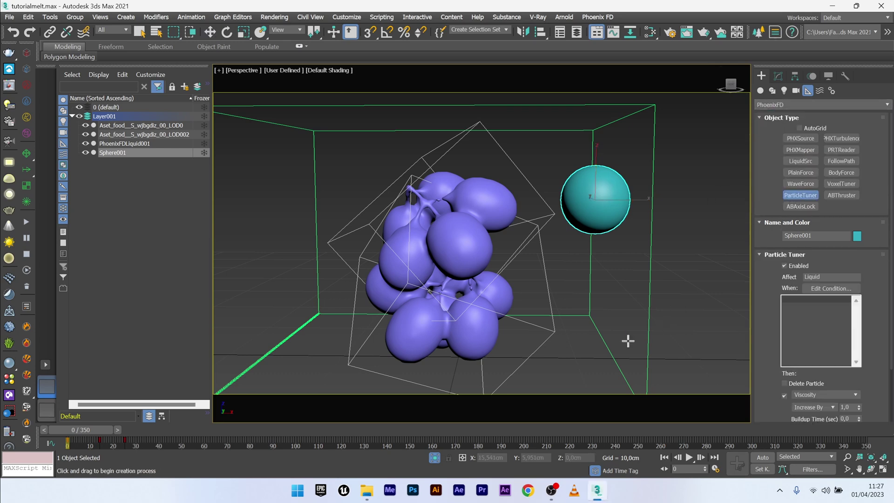
left_click_drag(586, 368, 579, 375)
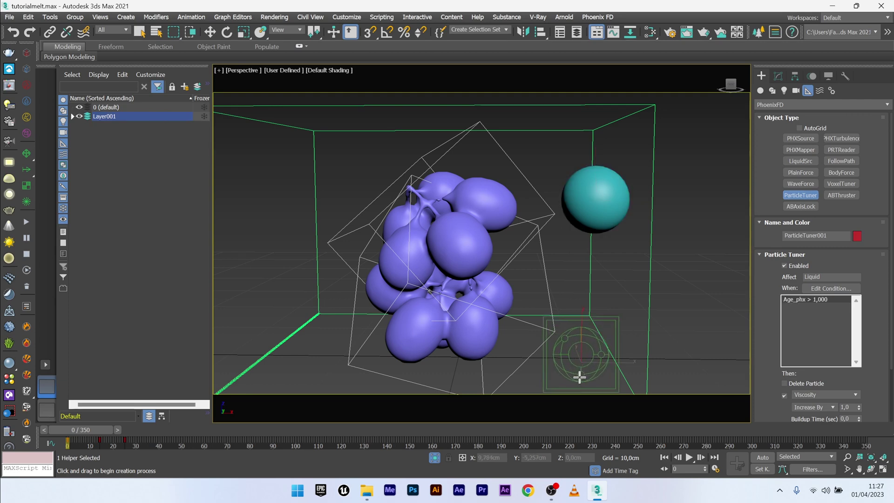
right_click(574, 362)
left_click(778, 76)
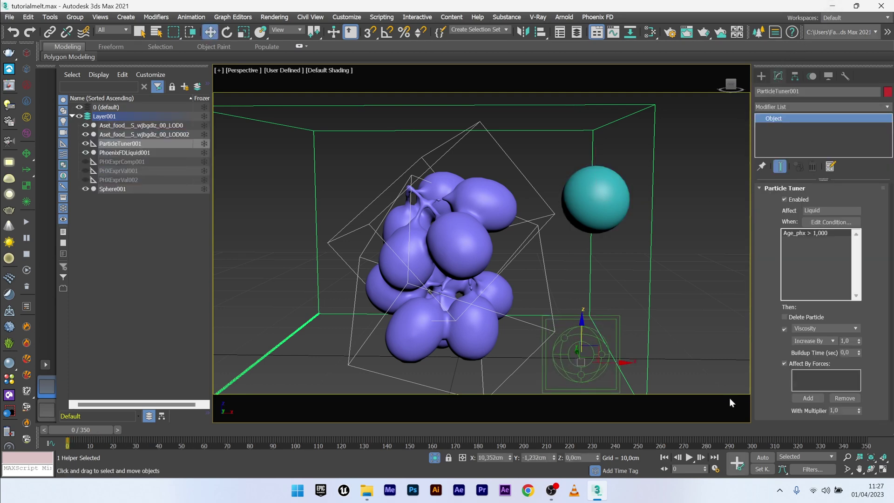
Open the Particle Tuner's condition for editing and change its comparison to Is Less Than
left_click(828, 223)
left_click_drag(418, 169, 181, 82)
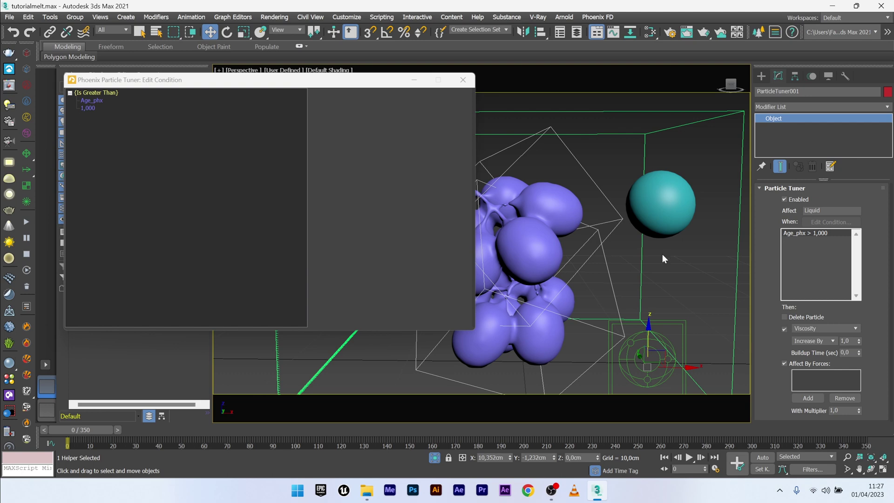
left_click(92, 100)
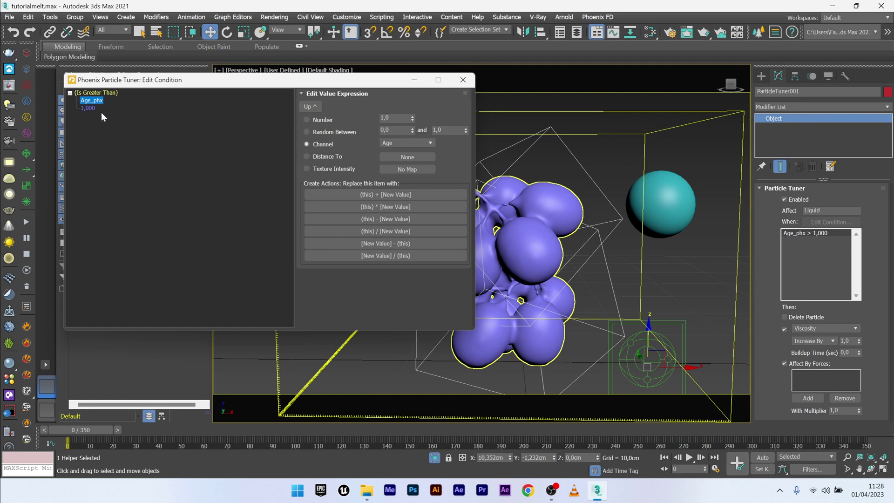
left_click(310, 106)
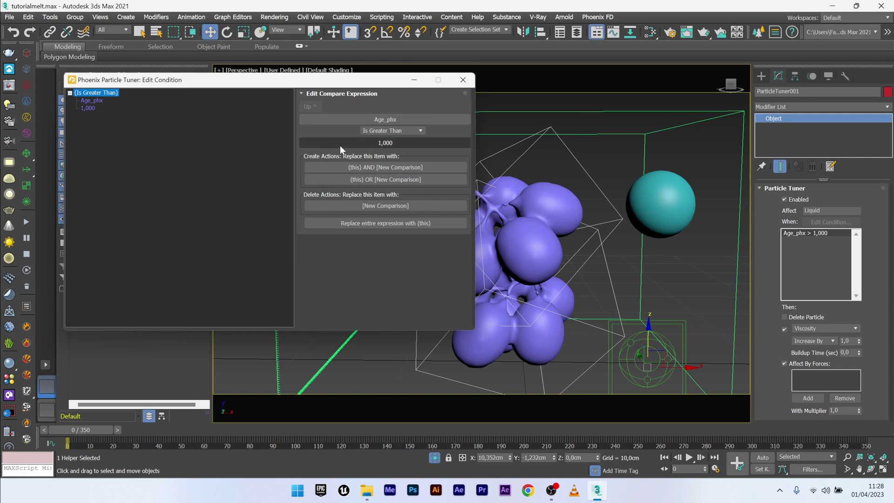
left_click(407, 130)
left_click(376, 145)
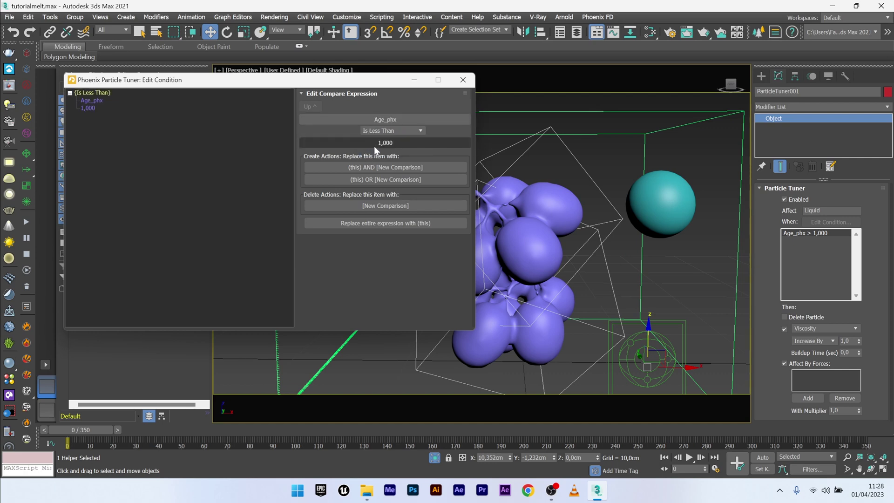
Replace the condition's Age value with Distance To, using the animated sphere as the reference object
left_click(102, 101)
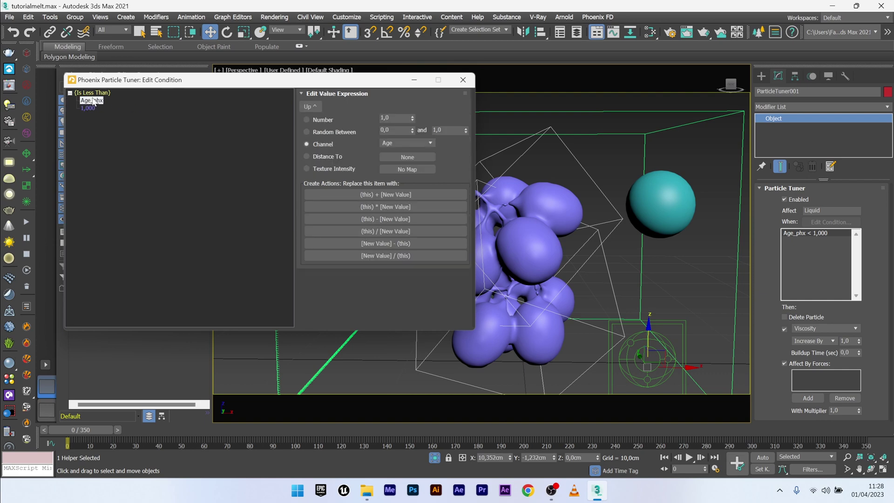
left_click(323, 155)
left_click(408, 157)
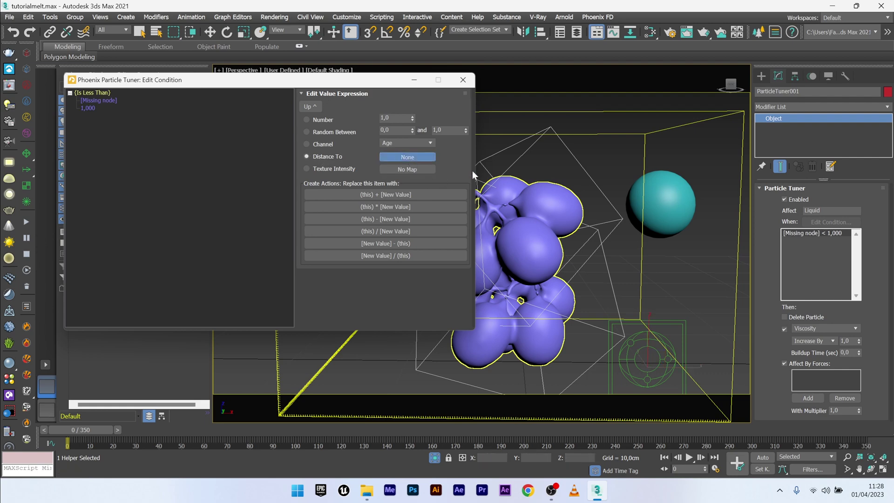
left_click(688, 200)
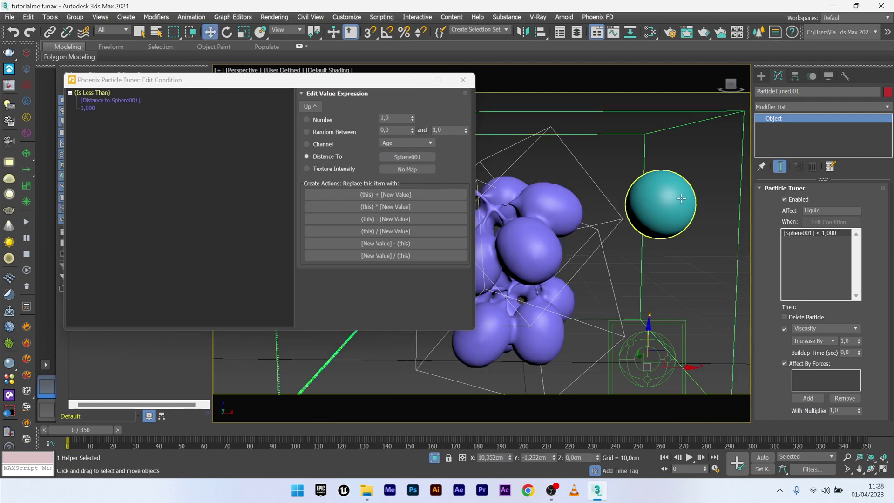
Set the condition's comparison value to Random Between 1,0 and 5,0
left_click(88, 108)
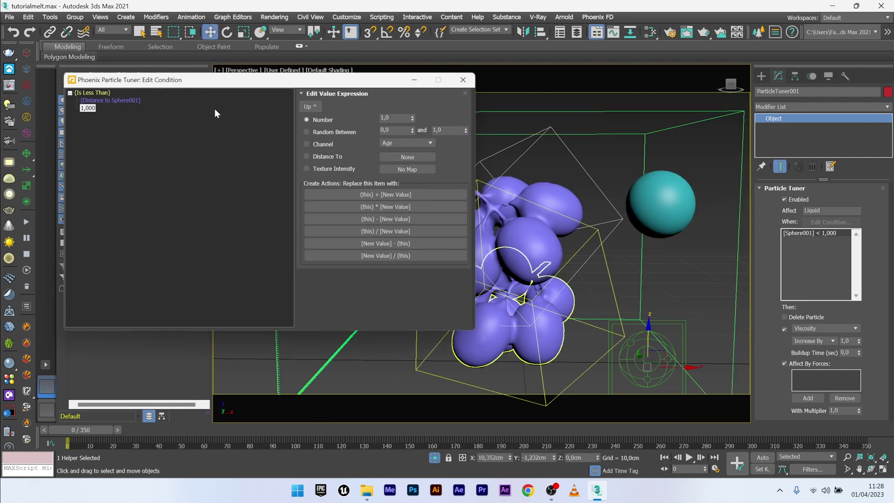
left_click(314, 132)
double_click(393, 134)
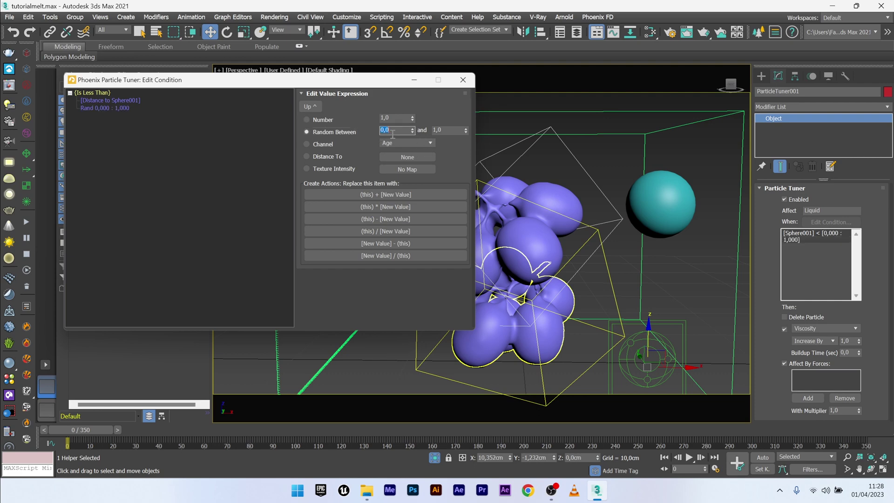
double_click(449, 134)
left_click(754, 306)
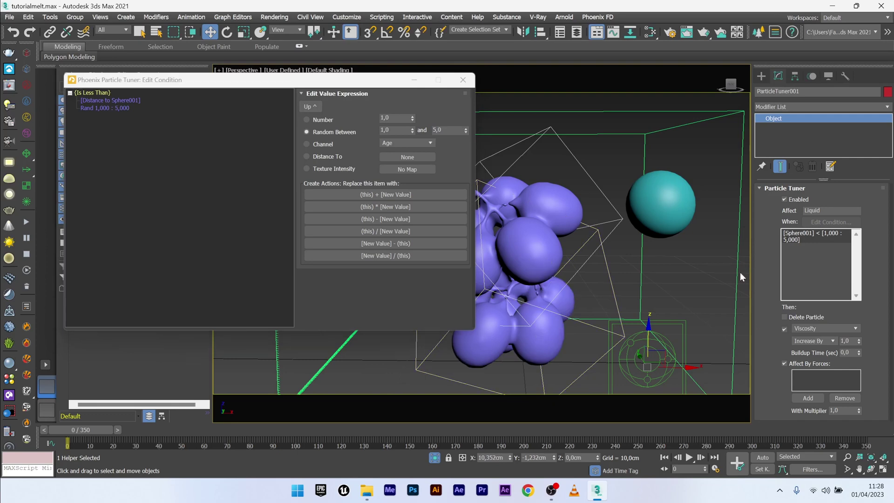
Make the tuner's viscosity action Set To 0,0 and minimize the condition editor
double_click(851, 340)
left_click(813, 342)
left_click(799, 362)
left_click(414, 81)
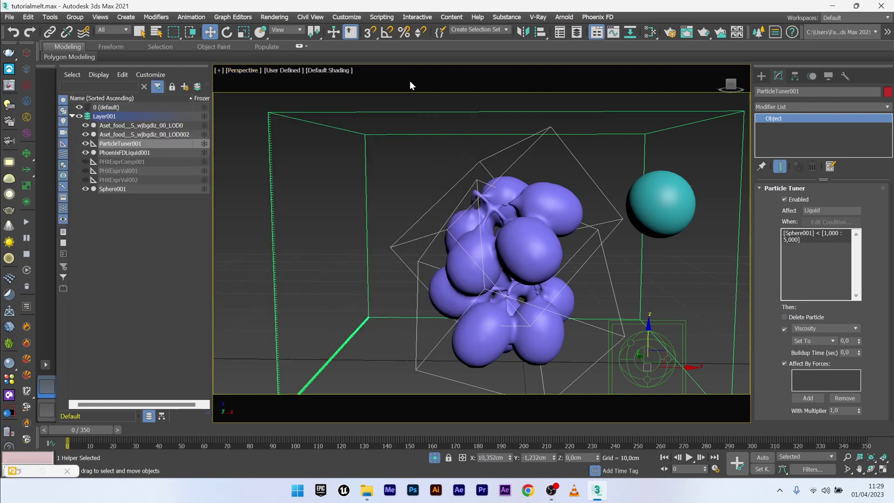
Set the liquid simulator's voxel size to 0,2 cm and start the simulation
left_click(735, 310)
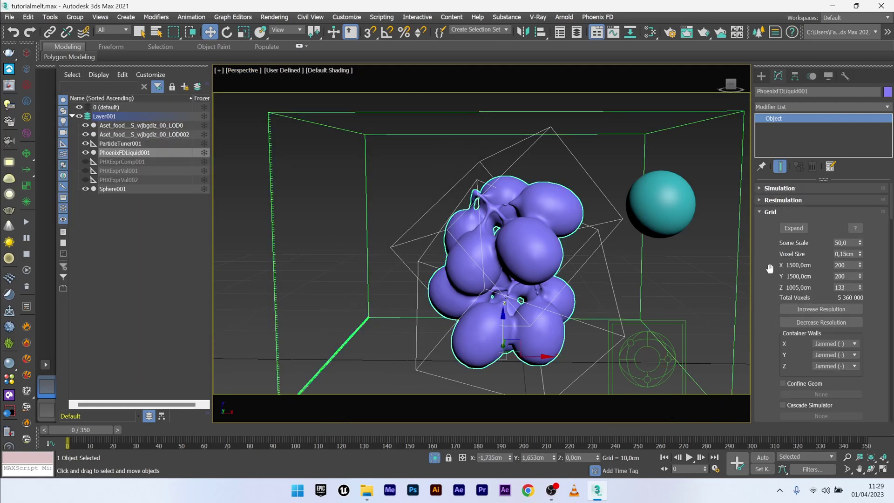
left_click(844, 253)
key("BackSpace")
key("BackSpace")
key("Return")
middle_click_drag(418, 304, 420, 278)
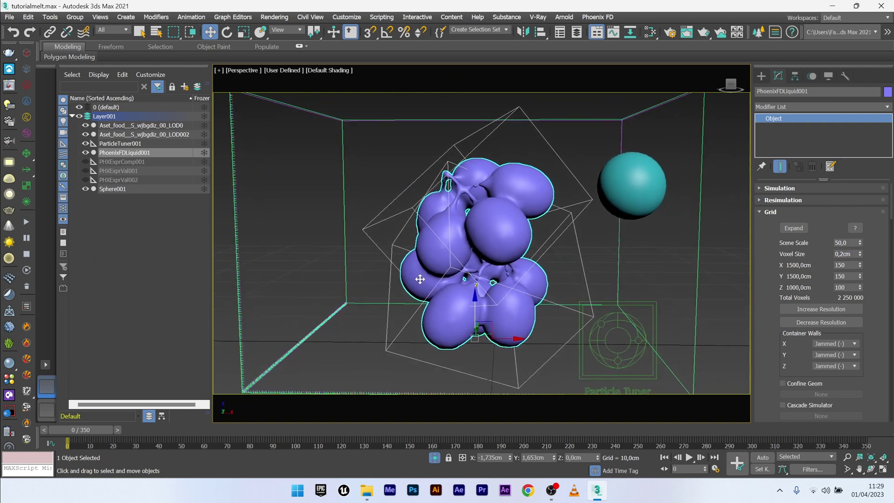
left_click(26, 223)
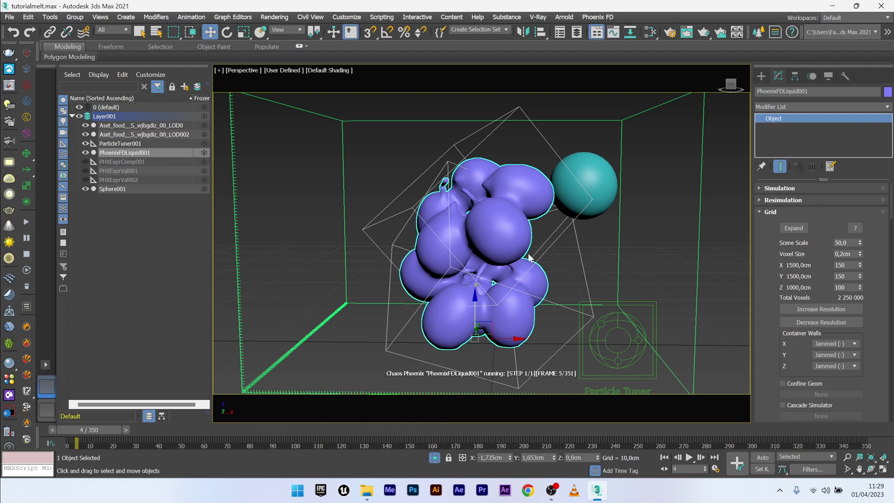
Stop the simulation, then make the sphere non-renderable and displayed as a box in its object properties
left_click(26, 254)
left_click(556, 180)
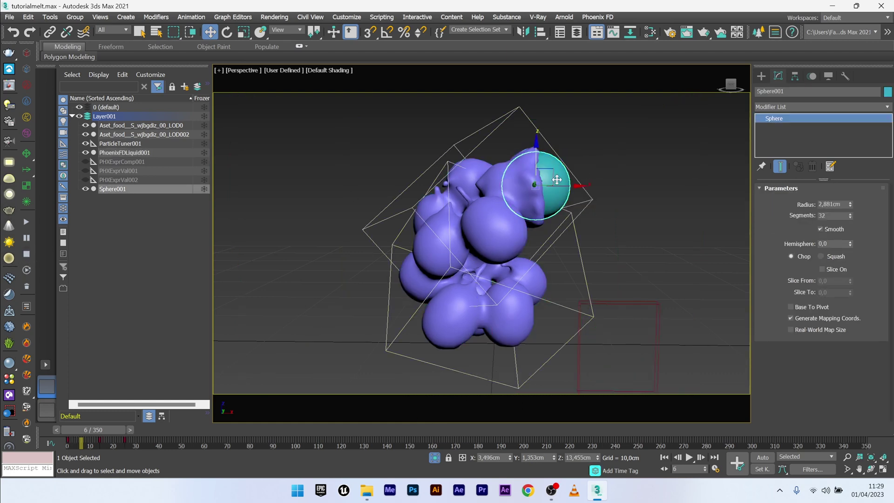
right_click(557, 179)
left_click(585, 254)
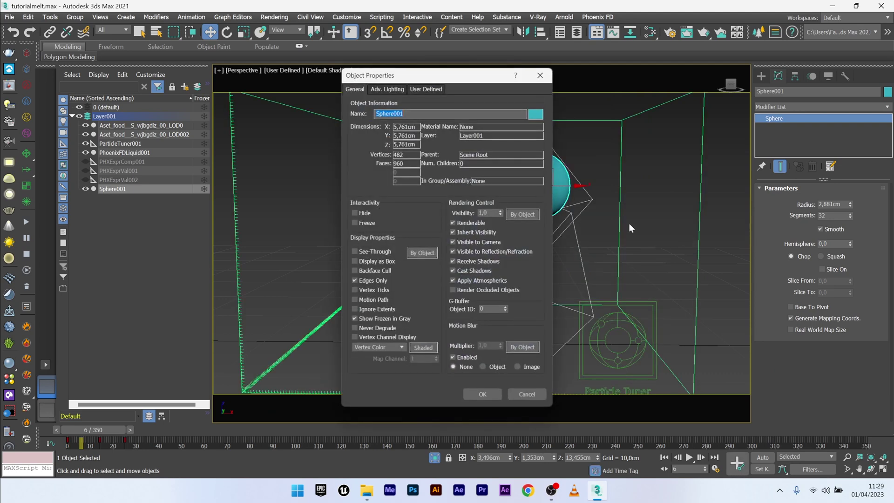
left_click(452, 222)
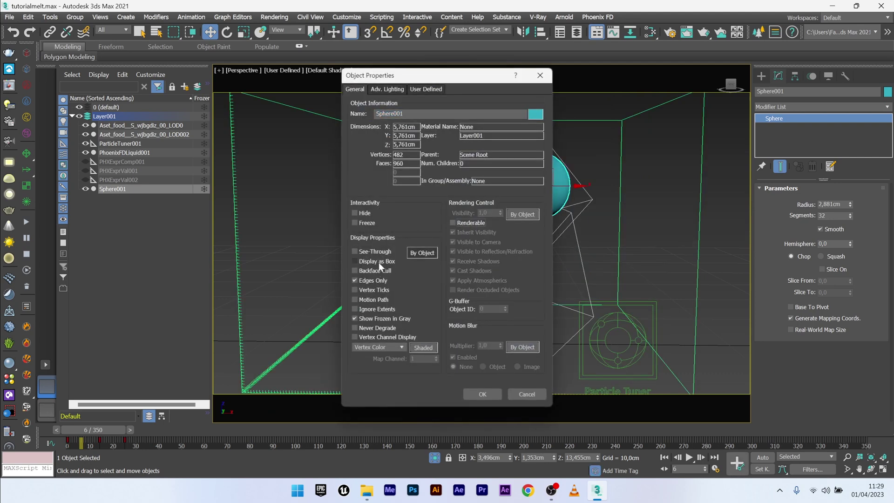
left_click(481, 394)
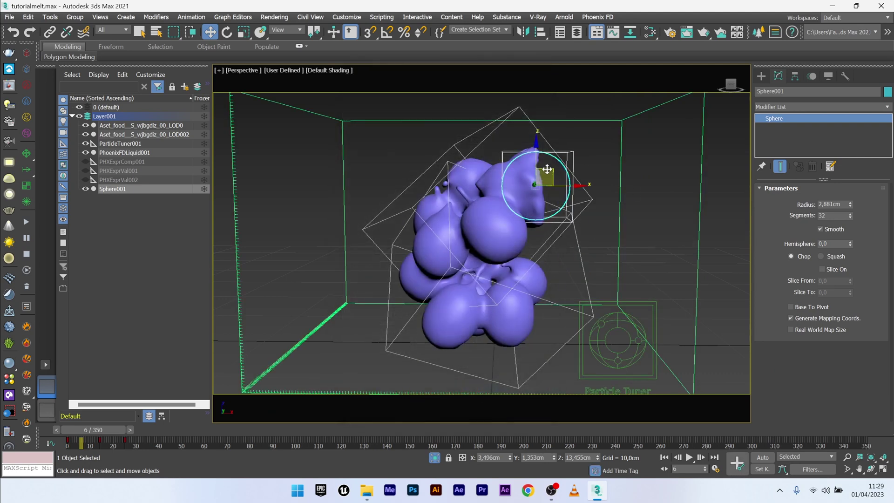
Disable Solid Object in the sphere's Chaos Phoenix properties
right_click(564, 170)
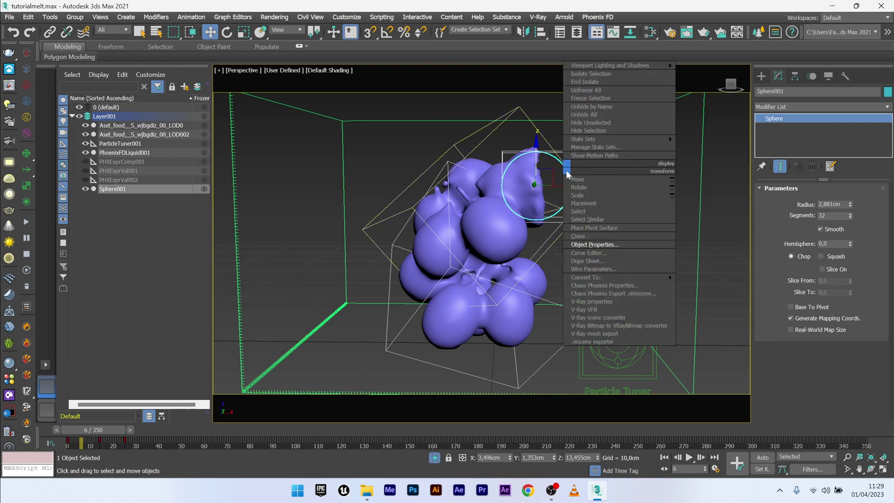
left_click(594, 285)
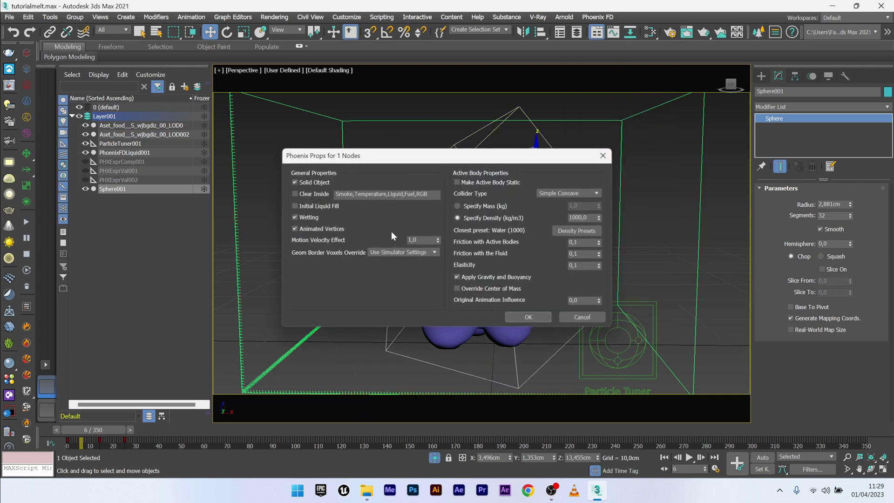
left_click(295, 182)
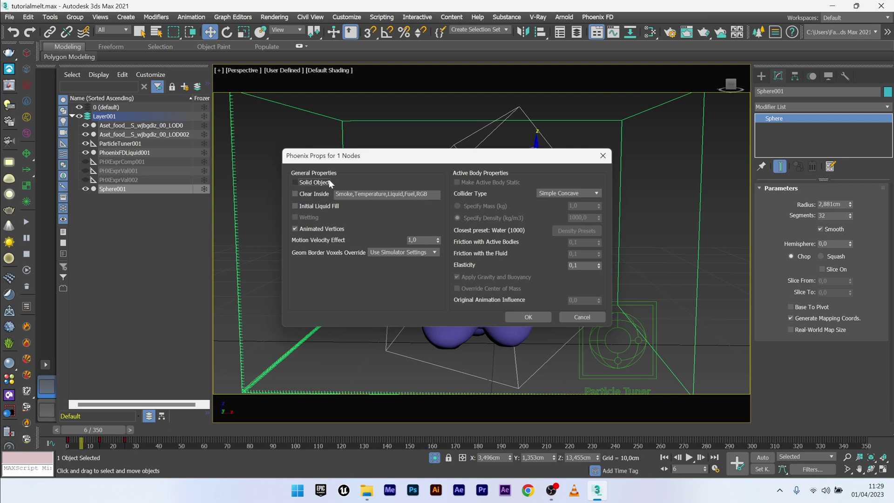
key("Return")
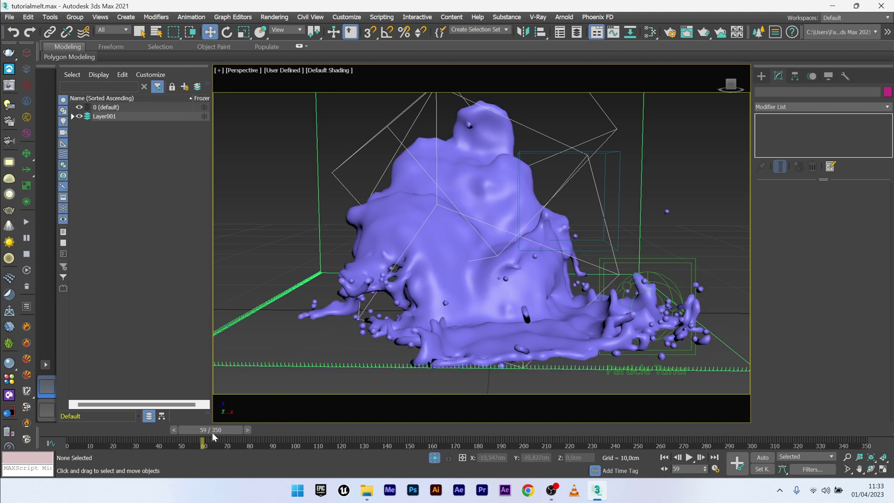
Return to frame 0 and place a single independent copy of the Particle Tuner along X beside the original
left_click_drag(213, 437, 73, 435)
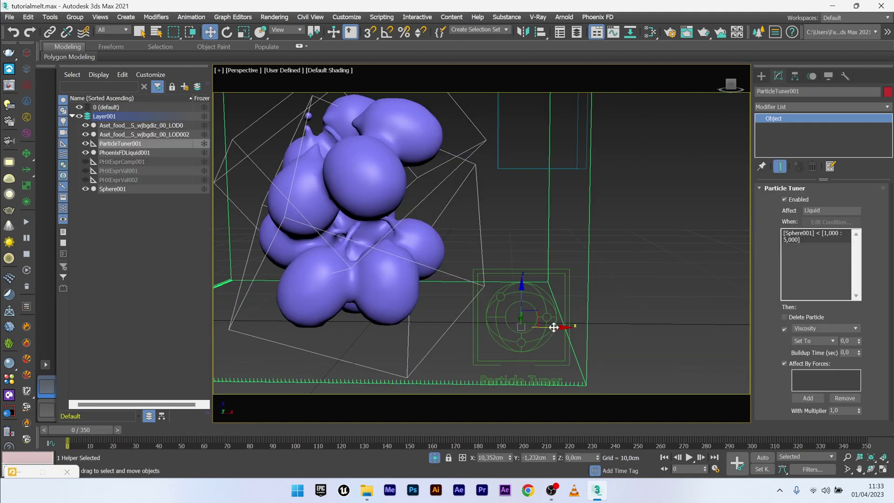
mouse_move(554, 326)
left_mouse_down("shift")
mouse_move(642, 326)
mouse_move(676, 346)
left_mouse_up("shift")
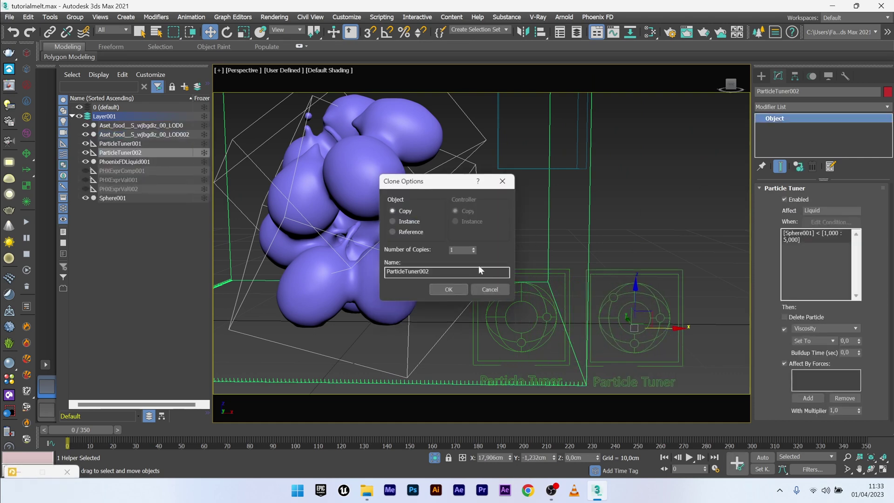
left_click(450, 288)
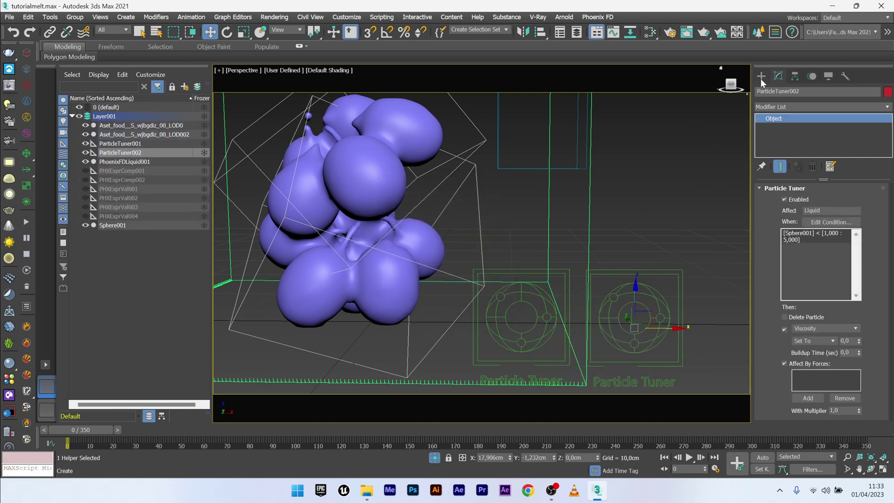
Create a ground plane of about 55 × 68 cm beneath the grapes, extending past the simulator box
left_click(761, 76)
left_click(760, 90)
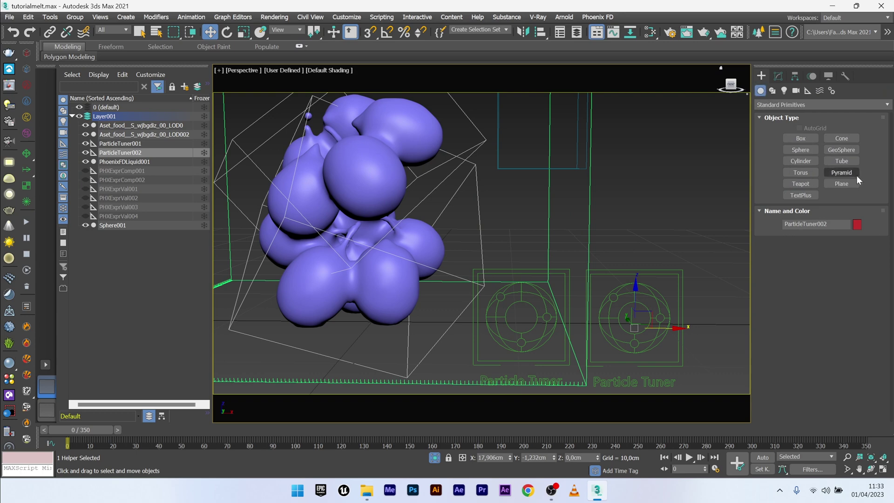
left_click(842, 183)
scroll(449, 303, "down", 3)
left_click_drag(313, 281, 769, 371)
key("w")
Turn on Display as Box for the ground plane in its object properties
right_click(544, 360)
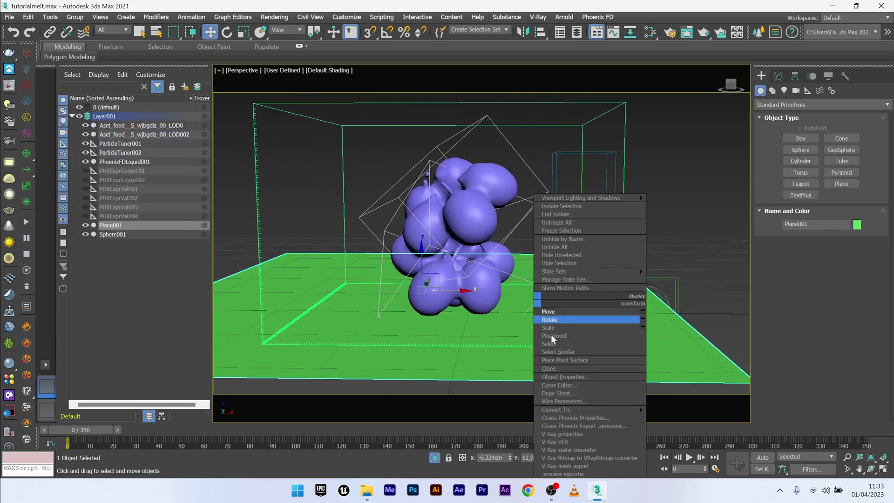
left_click(565, 376)
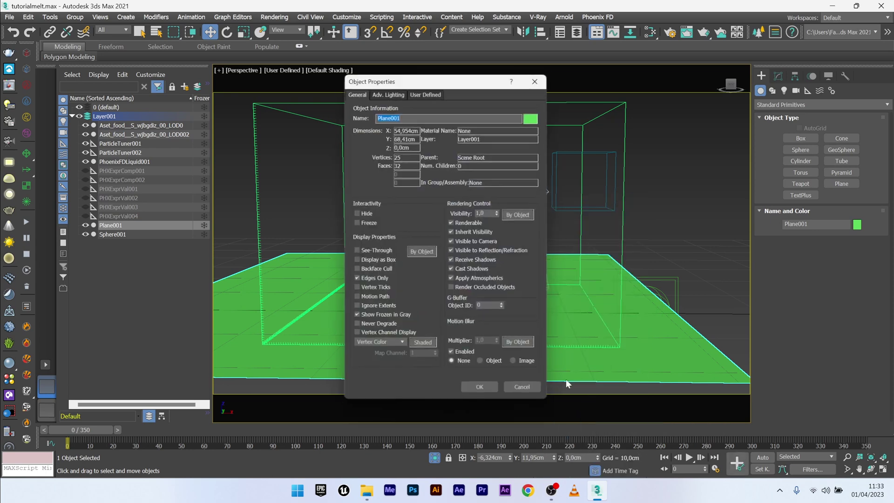
left_click(367, 257)
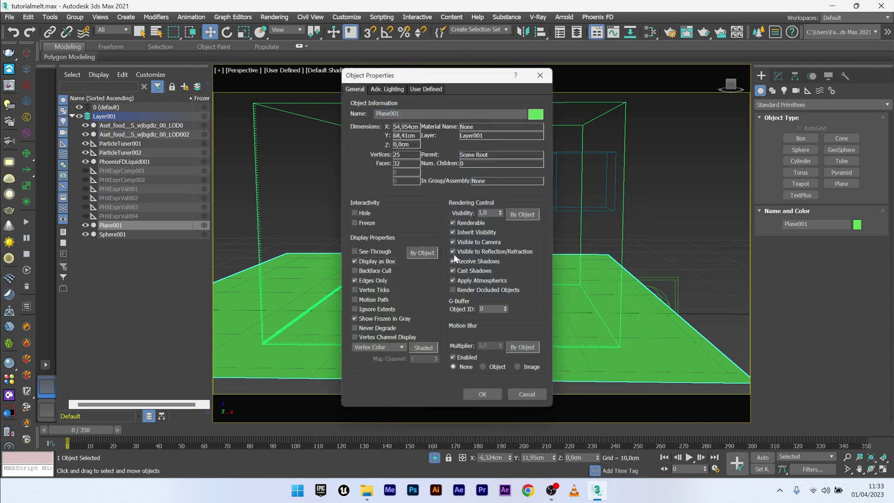
left_click(482, 393)
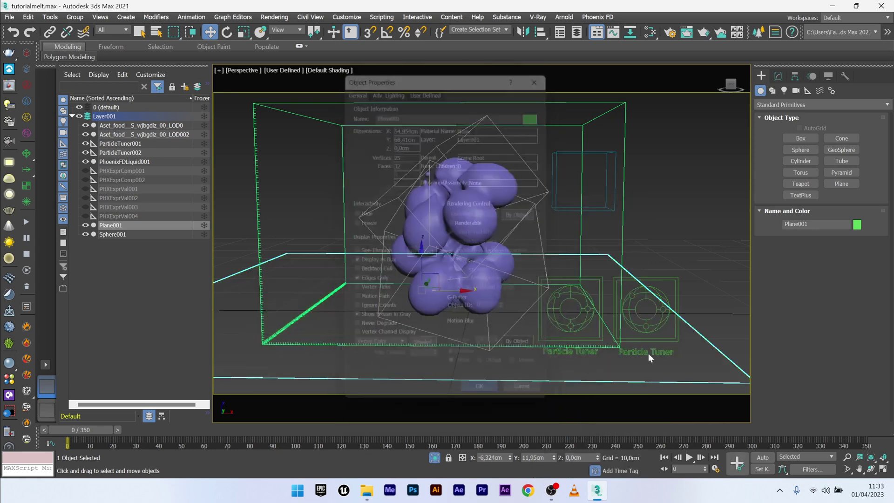
Disable Solid Object in the ground plane's Chaos Phoenix properties
right_click(680, 379)
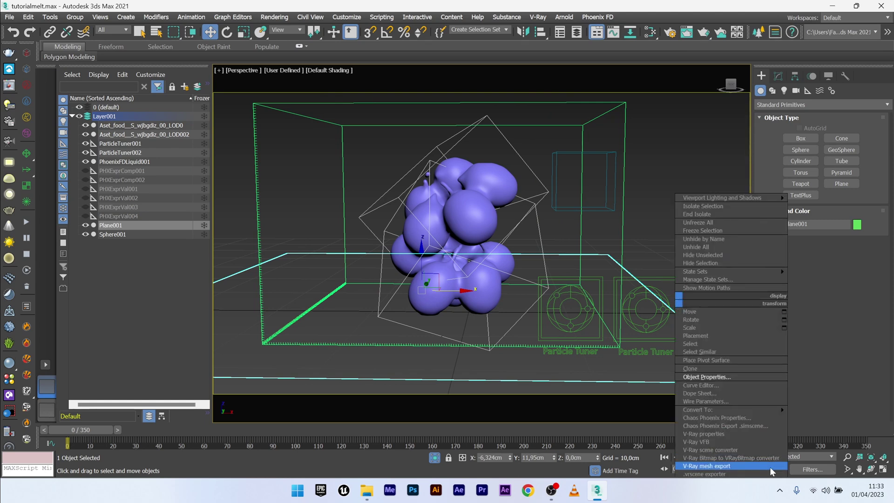
left_click(717, 417)
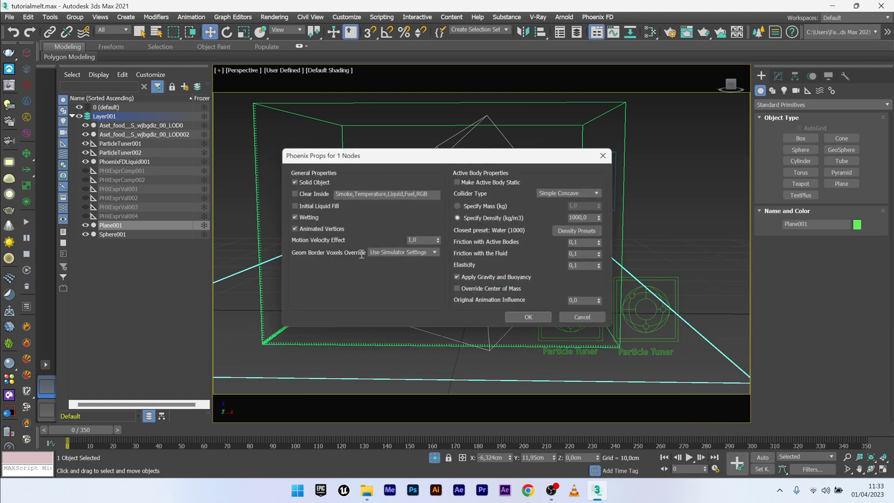
left_click(295, 182)
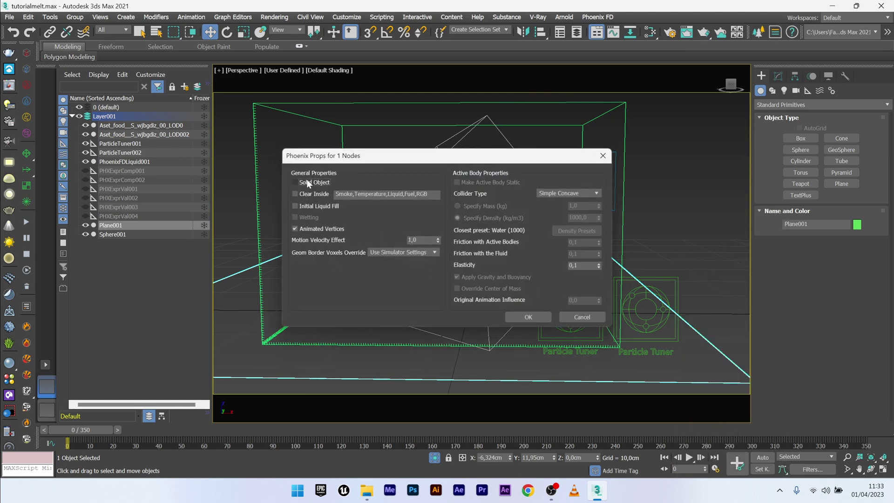
Open the copied Particle Tuner's condition and extend its Is Less Than comparison with an AND new comparison
left_click(644, 311)
scroll(540, 272, "up", 3)
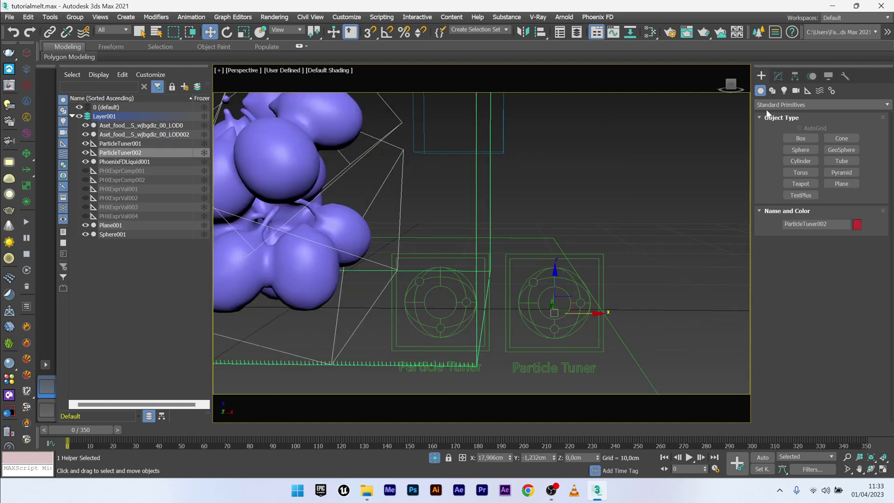
left_click(774, 79)
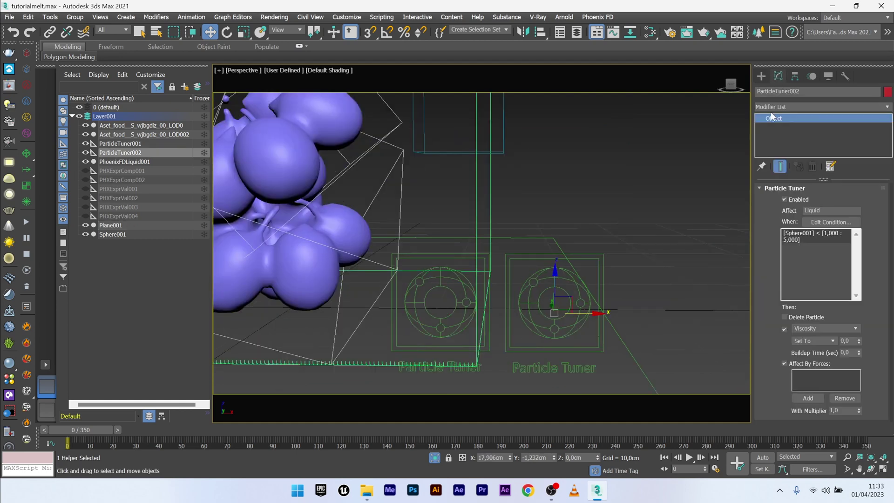
left_click(839, 221)
right_click(334, 180)
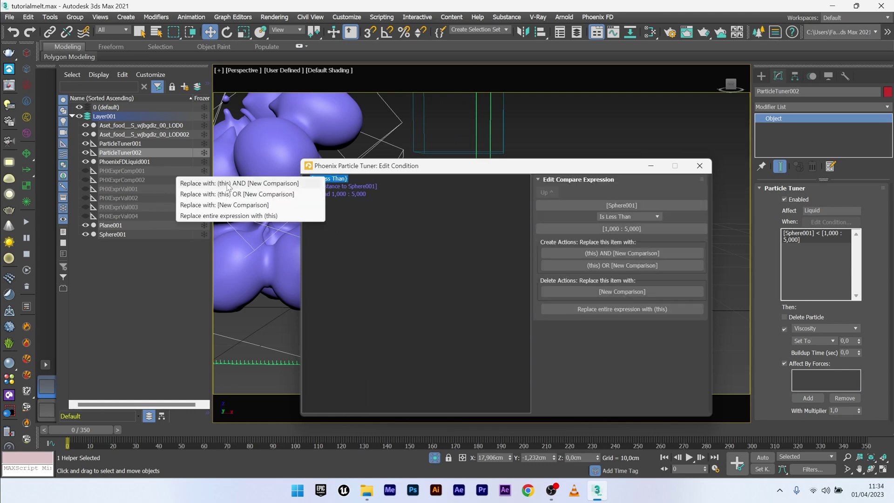
left_click(247, 185)
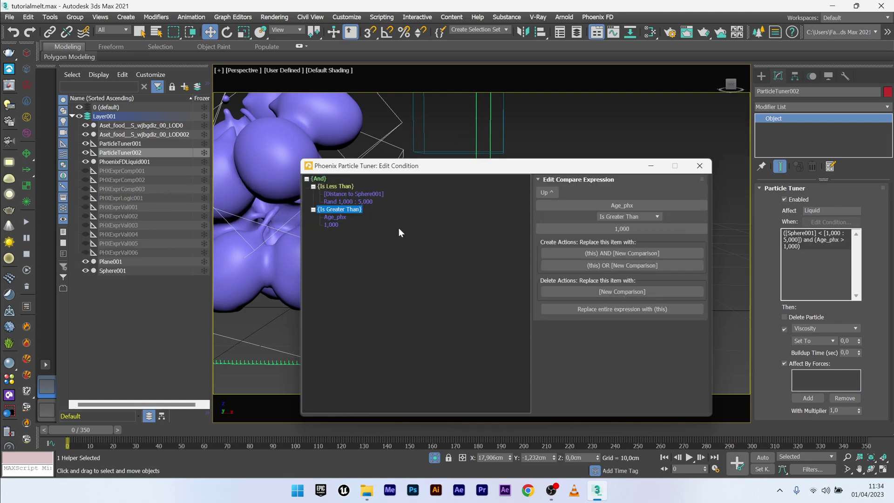
Change the distance target in the copied tuner's Is Less Than comparison to Plane001
left_click(348, 194)
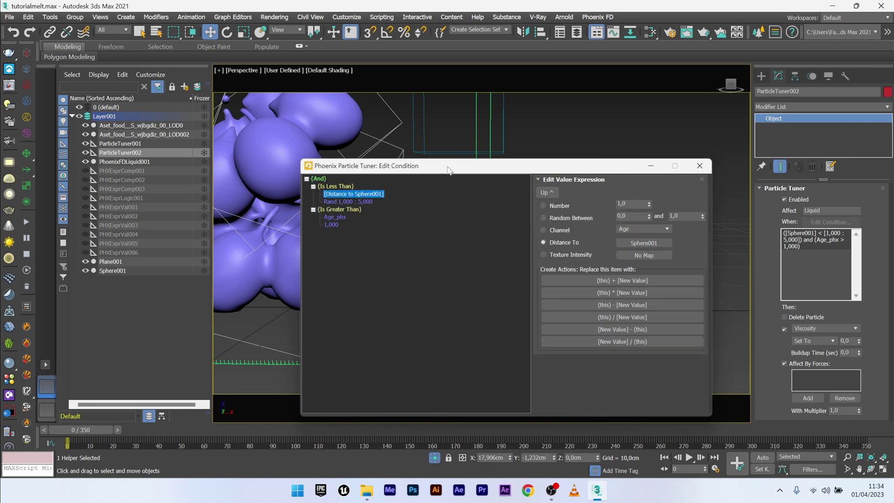
left_click_drag(448, 168, 252, 143)
left_click(441, 217)
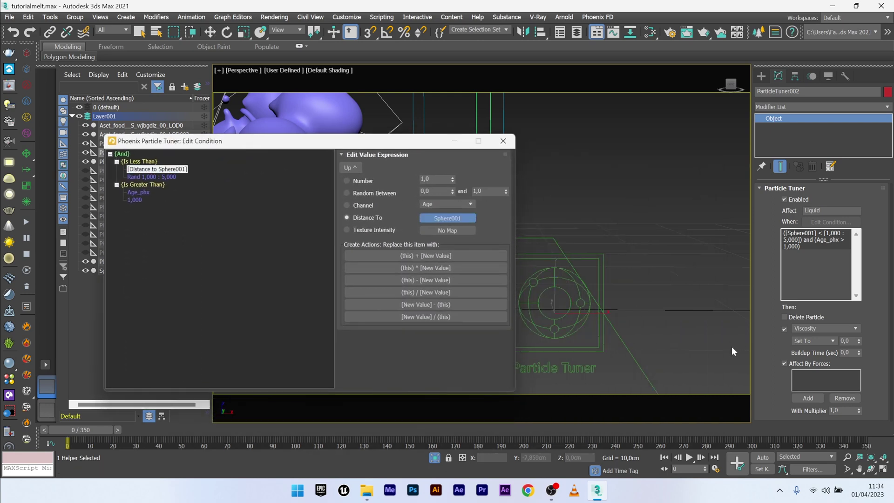
left_click(633, 353)
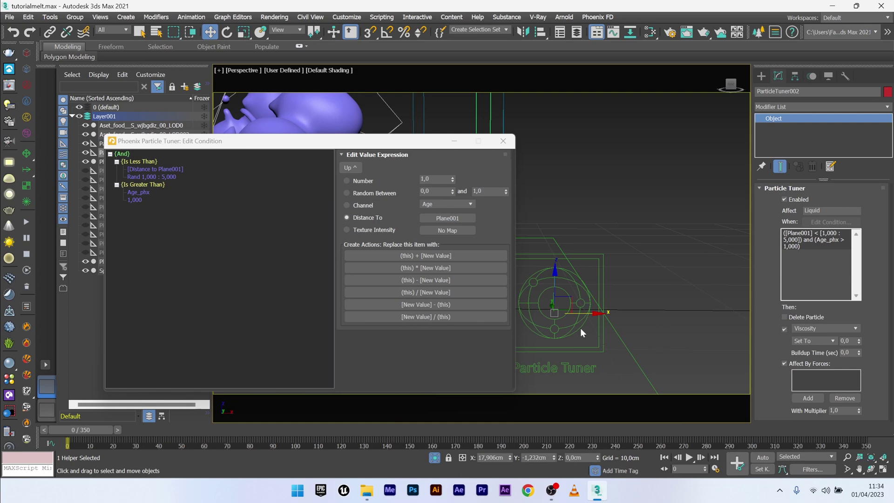
left_click_drag(122, 141, 31, 126)
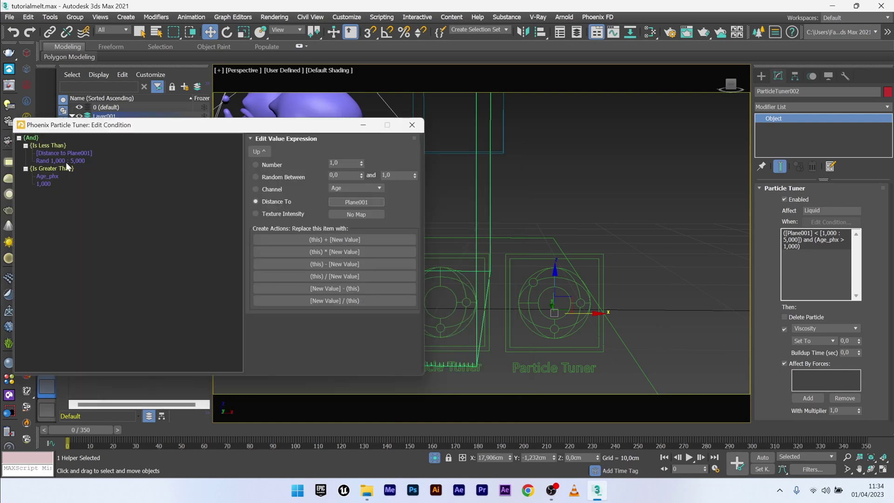
Replace the random range in the copied tuner's distance comparison with the fixed number 1,0
left_click(395, 255)
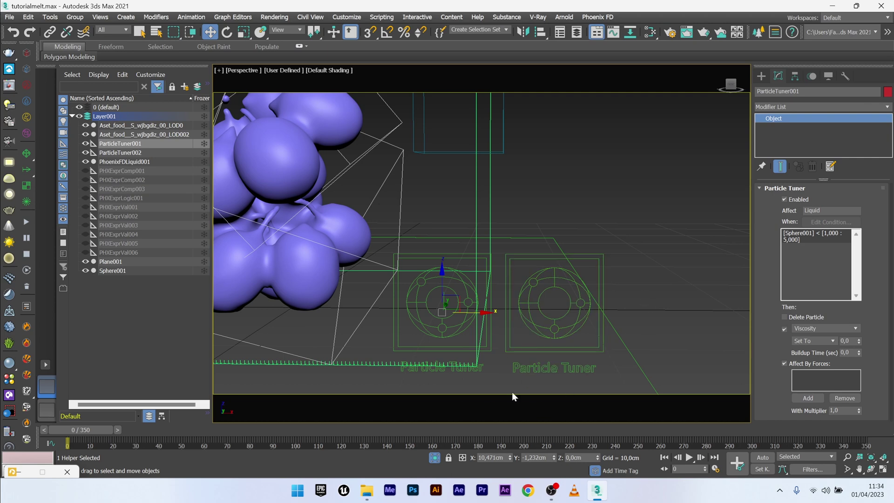
left_click(554, 328)
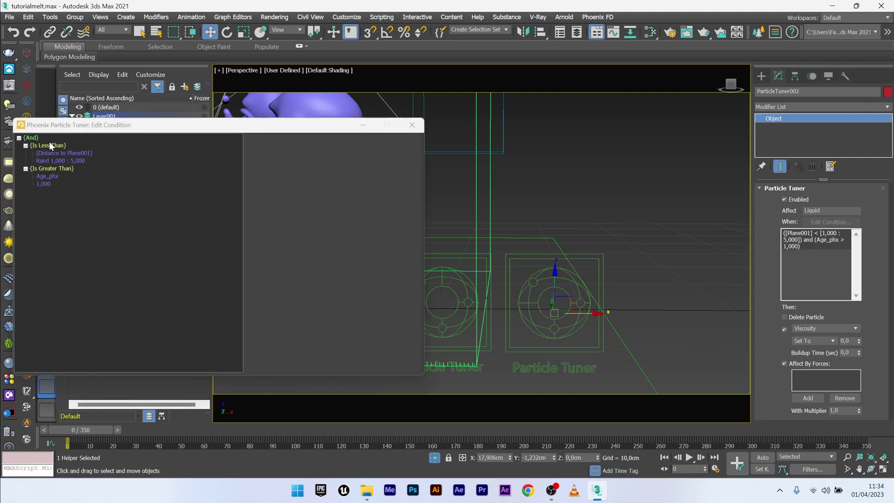
left_click(65, 153)
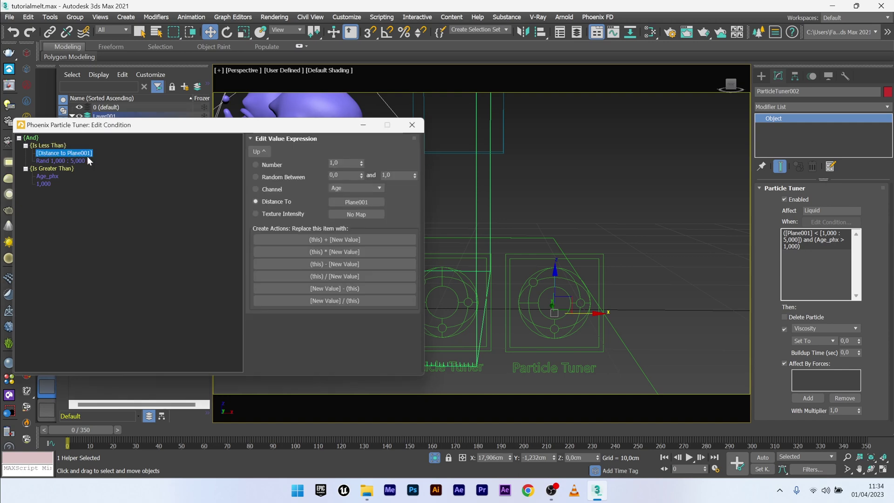
left_click(74, 160)
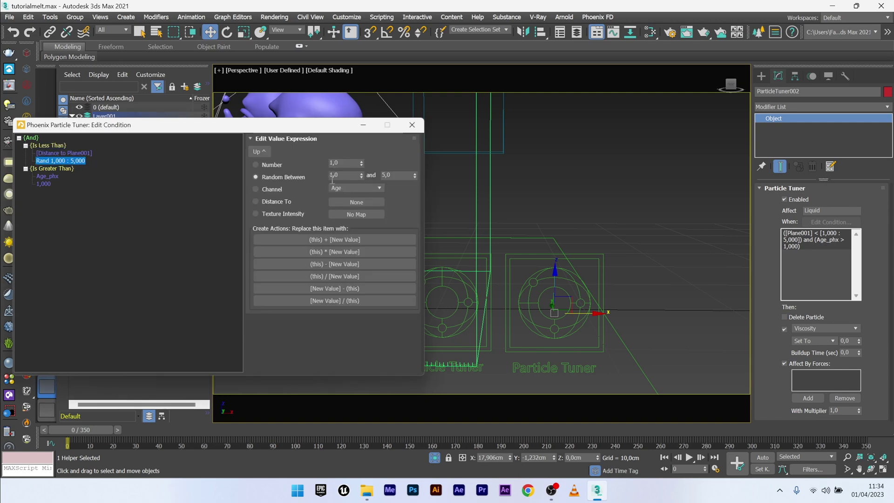
left_click(275, 165)
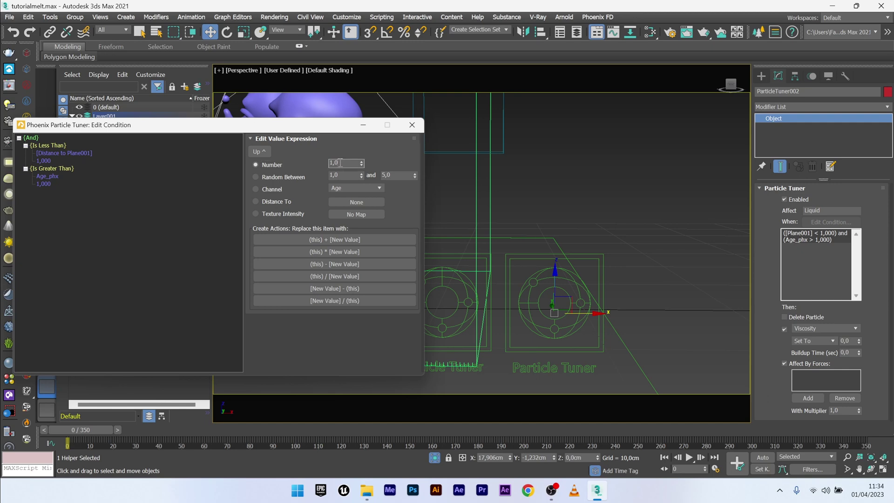
left_click_drag(186, 125, 225, 88)
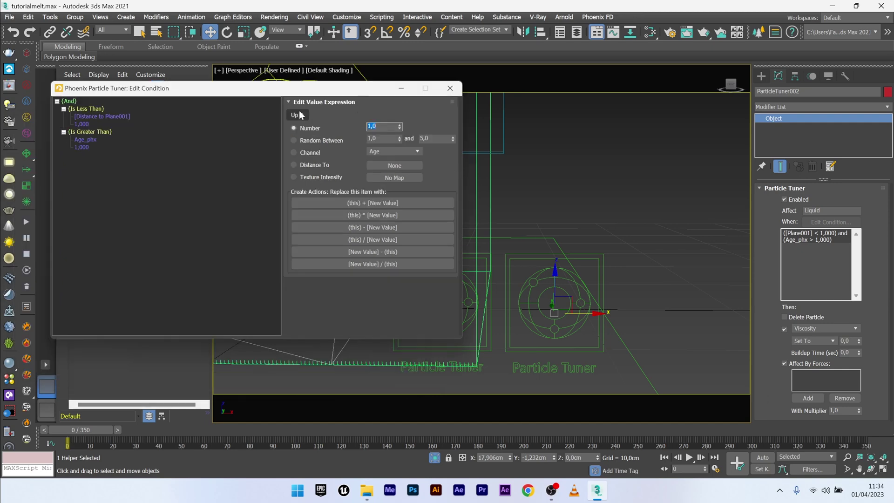
Set the value that Age must exceed in the Is Greater Than comparison to 0 and minimize the condition editor
left_click(84, 132)
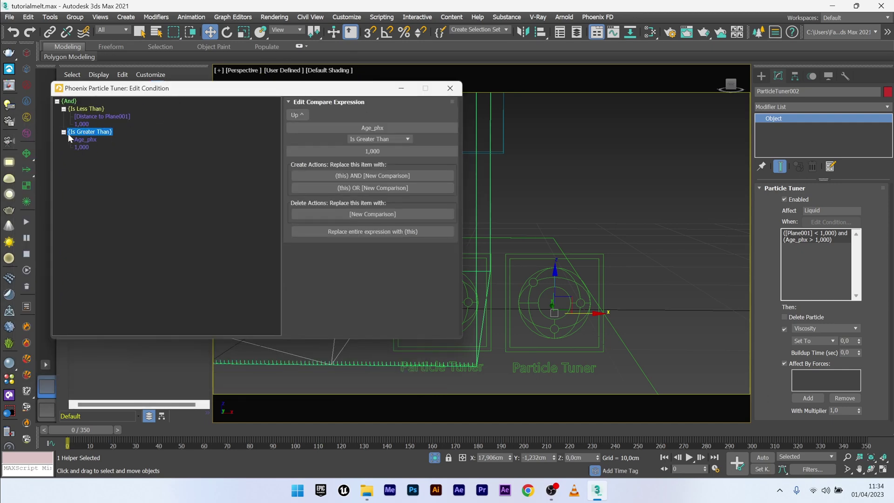
left_click(87, 141)
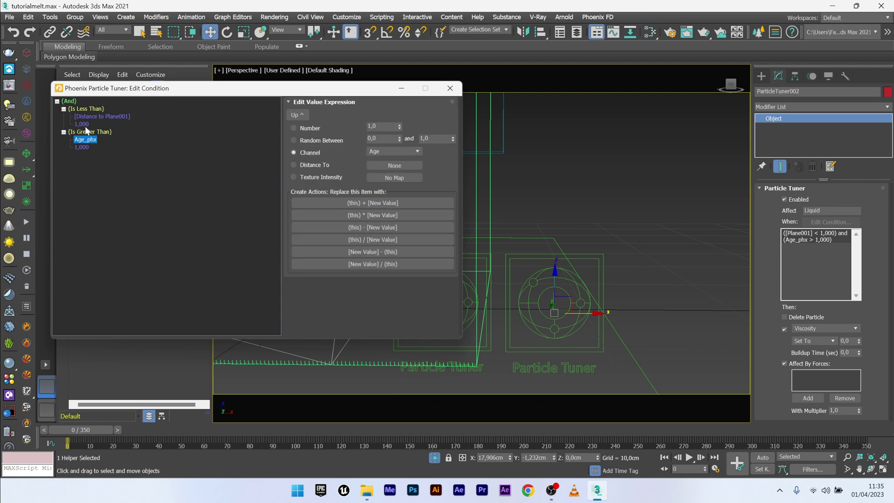
left_click(93, 132)
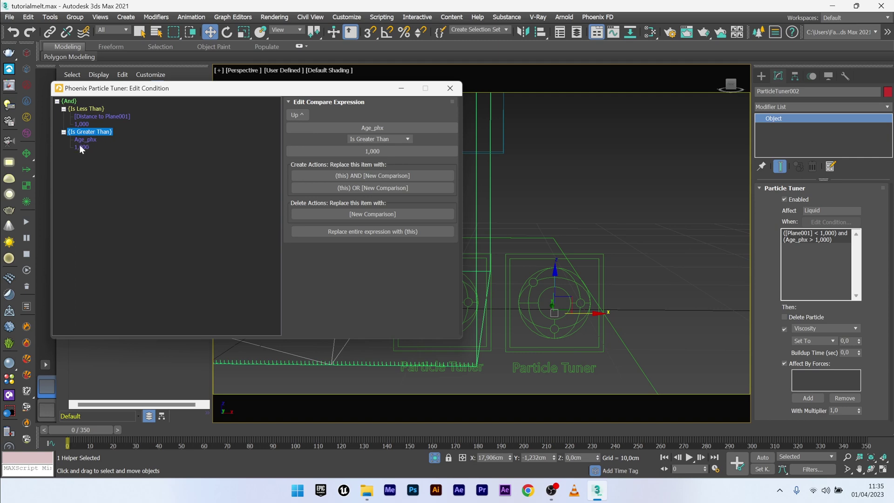
left_click(82, 139)
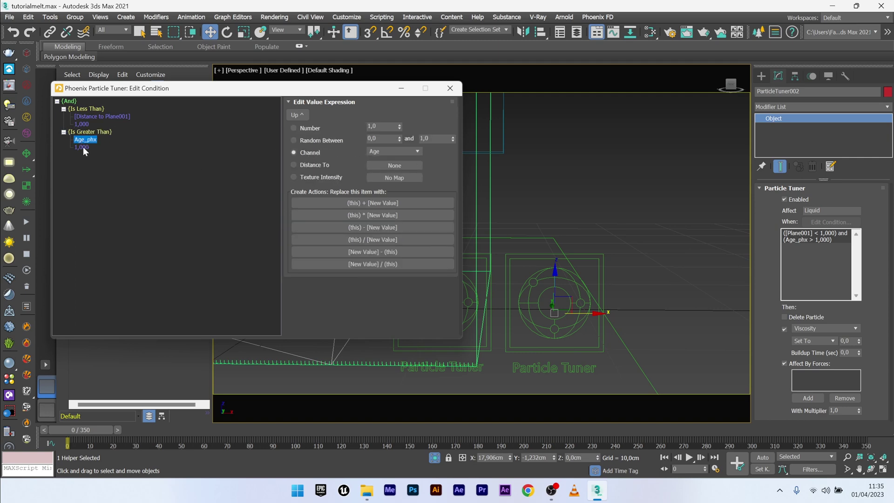
left_click(82, 146)
double_click(381, 127)
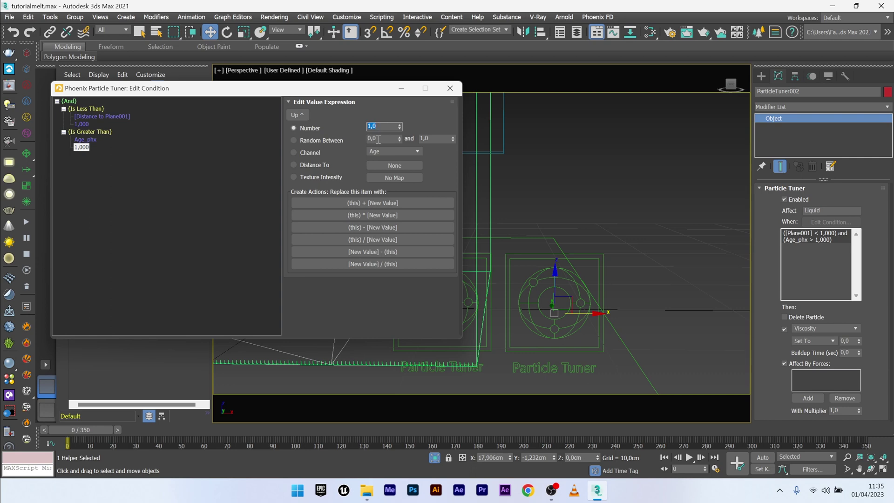
type("0")
key("Return")
left_click(401, 89)
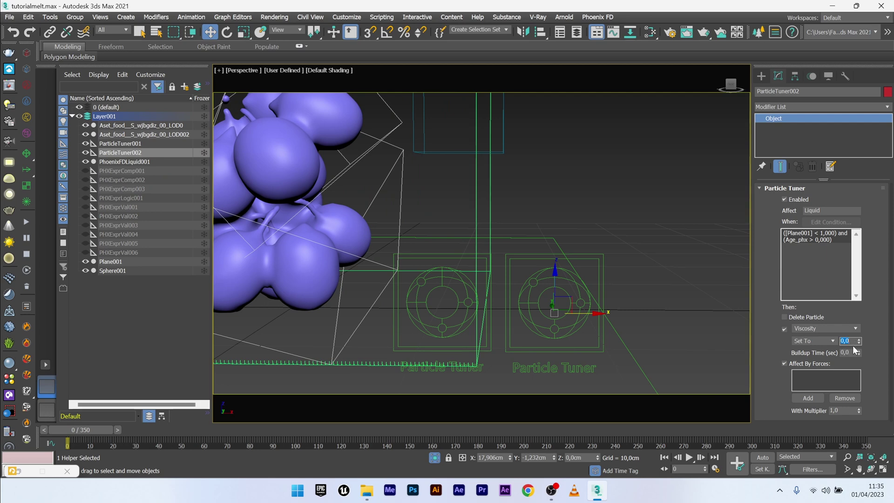
Set the copied tuner's viscosity to 1, then select the liquid simulator and start the simulation
type("1")
left_click(351, 223)
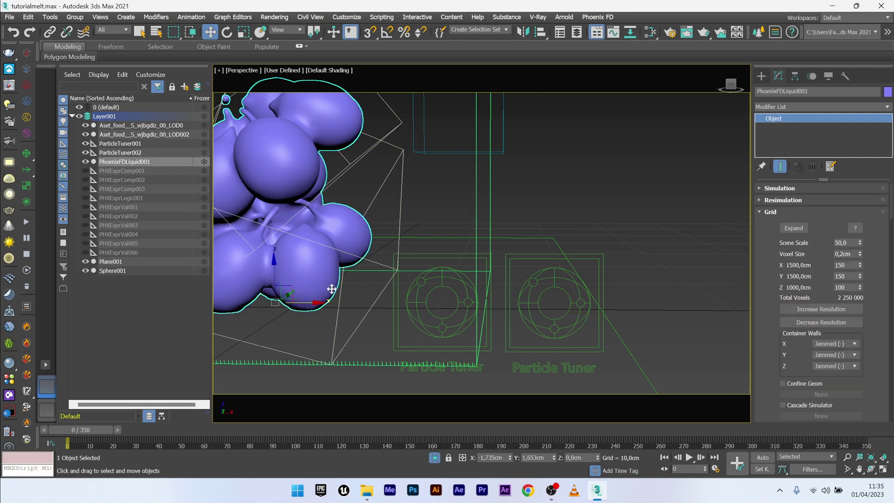
middle_click_drag(362, 249, 416, 267)
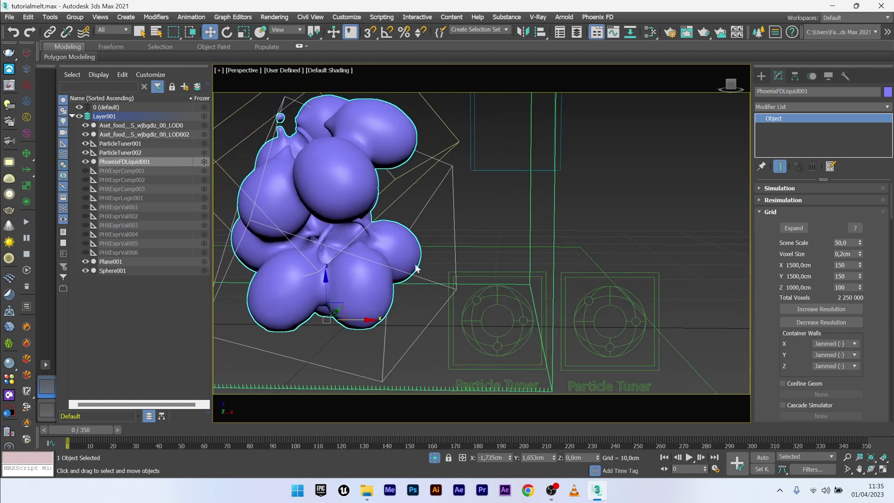
left_click(26, 253)
scroll(438, 261, "down", 4)
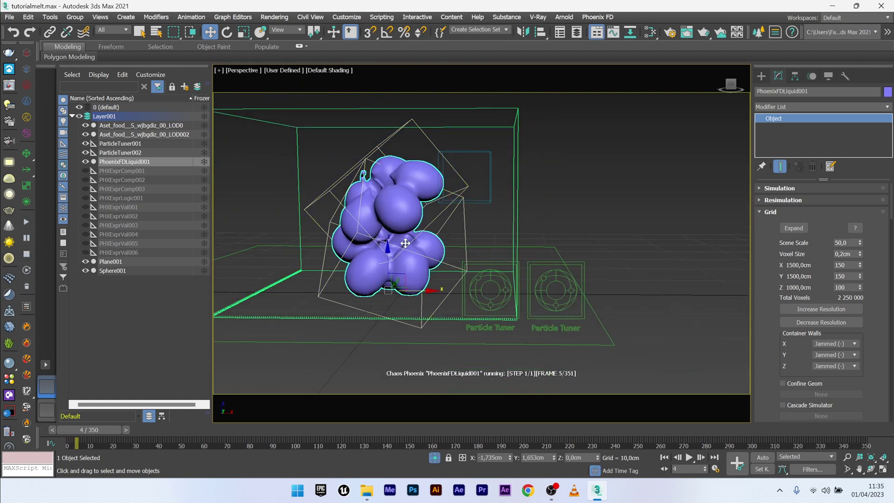
scroll(447, 273, "up", 4)
middle_click_drag(352, 240, 436, 253)
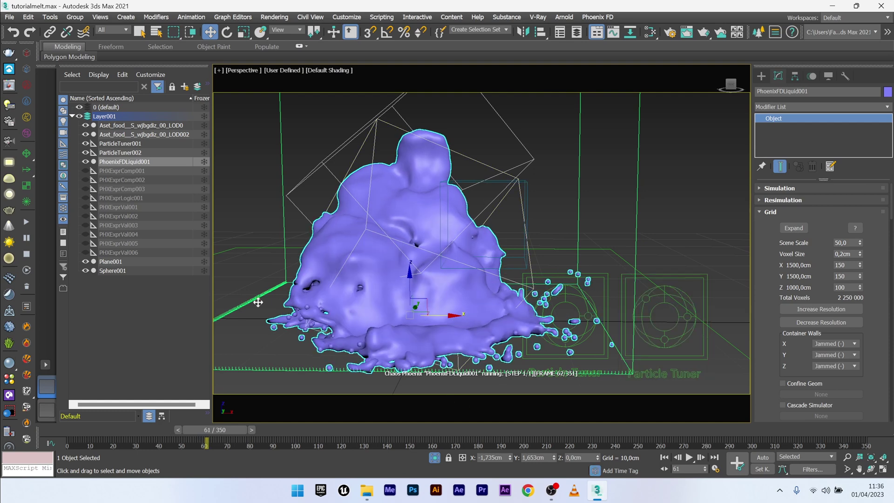
Return to frame 0 and enlarge the liquid simulator's grid to 168 voxels in X and 190 in Y
left_click(122, 426)
left_click(640, 198)
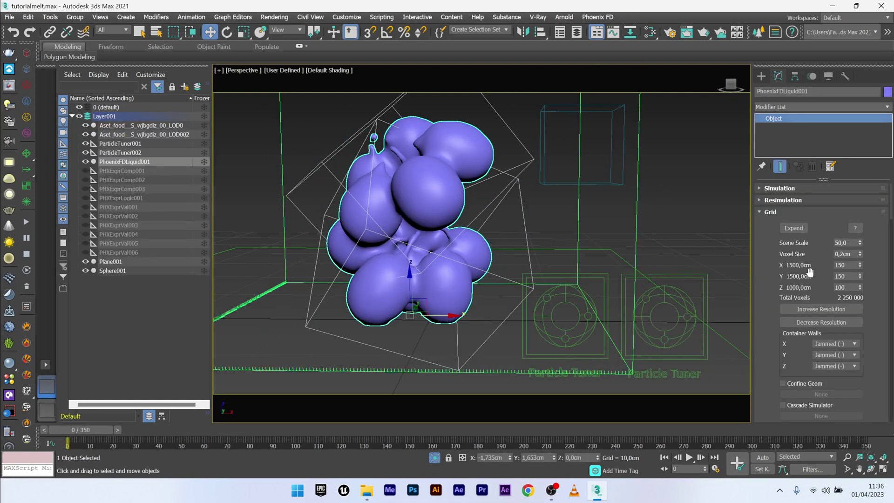
scroll(439, 289, "down", 3)
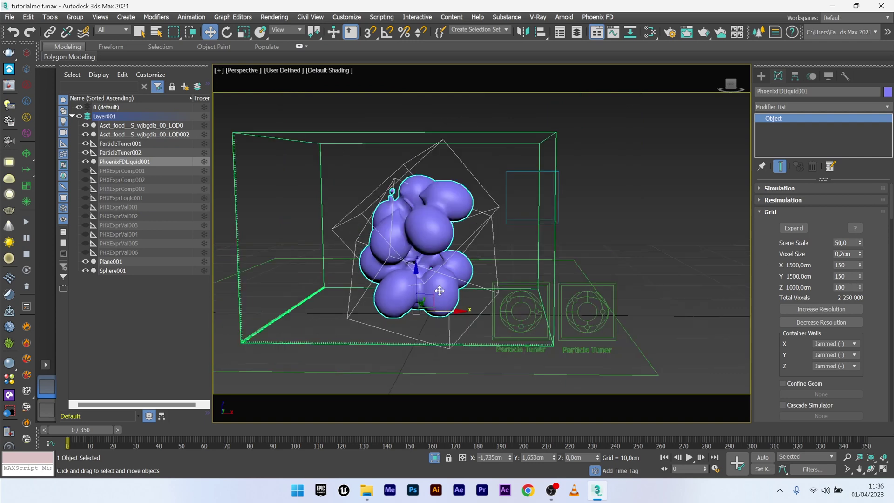
mouse_move(439, 289)
middle_mouse_down("alt")
mouse_move(459, 313)
mouse_move(447, 284)
middle_mouse_up("alt")
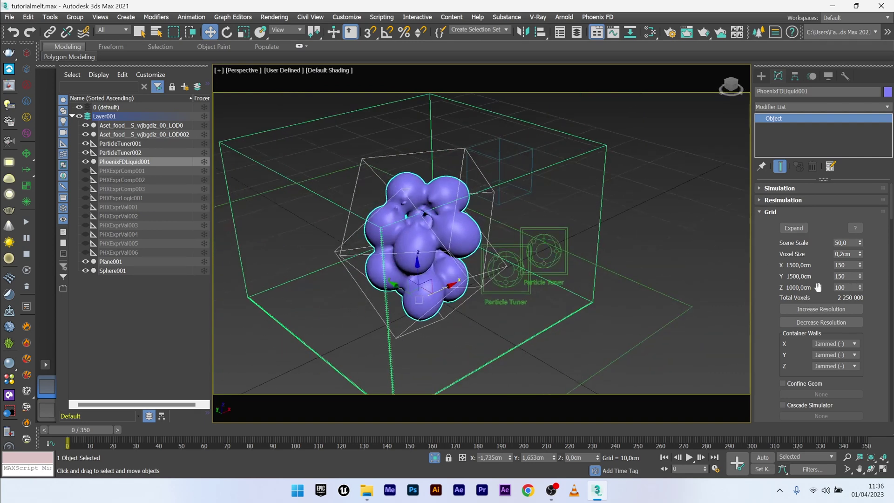
mouse_move(859, 261)
left_mouse_down()
mouse_move(859, 254)
mouse_move(861, 272)
left_mouse_up()
Refine the liquid simulator's grid by setting the voxel size to 0,14 cm
left_click(853, 253)
key("BackSpace")
key("BackSpace")
key("BackSpace")
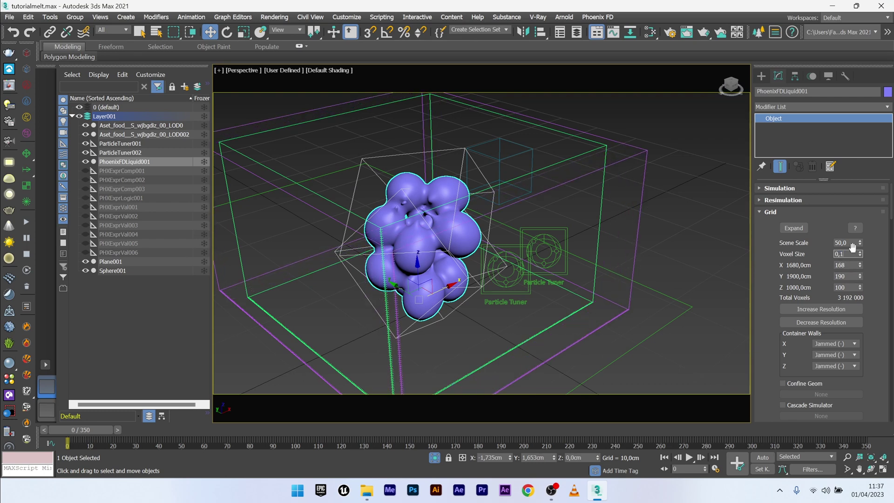
type("14")
key("Return")
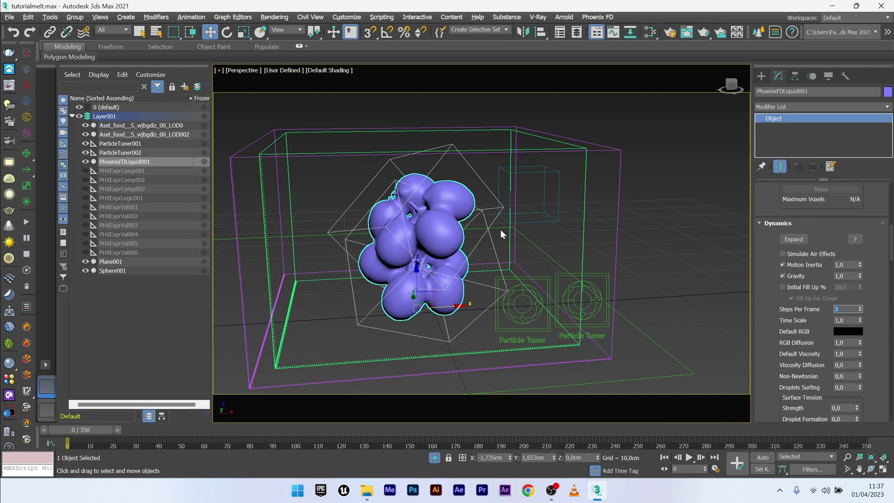
Set the liquid simulator's mesh smoothing Smoothness to 5 in its rendering settings
scroll(501, 230, "up", 5)
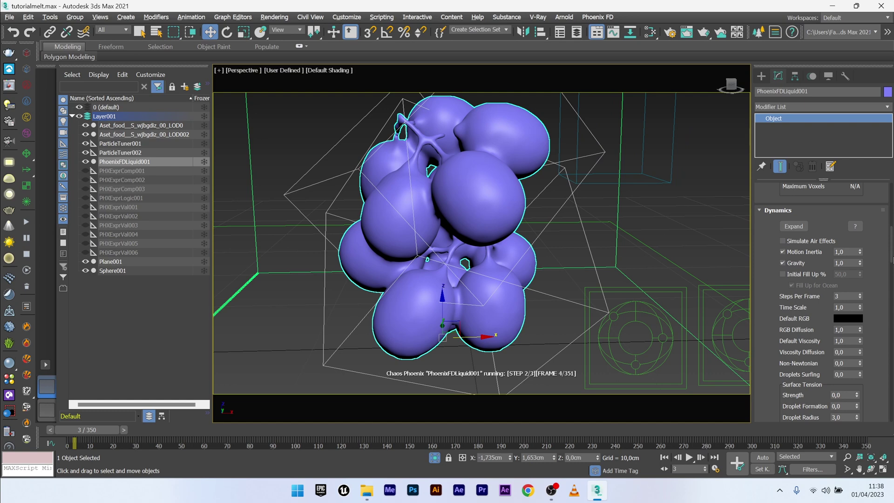
left_click_drag(892, 239, 892, 210)
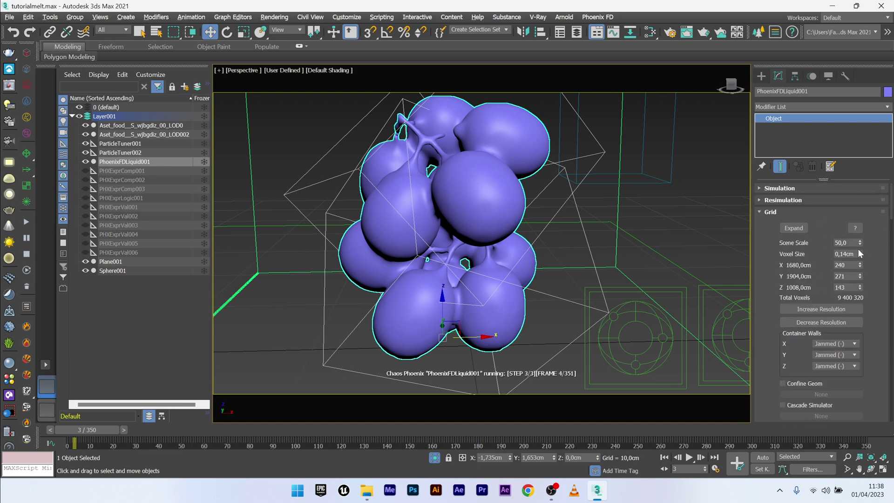
scroll(779, 286, "down", 15)
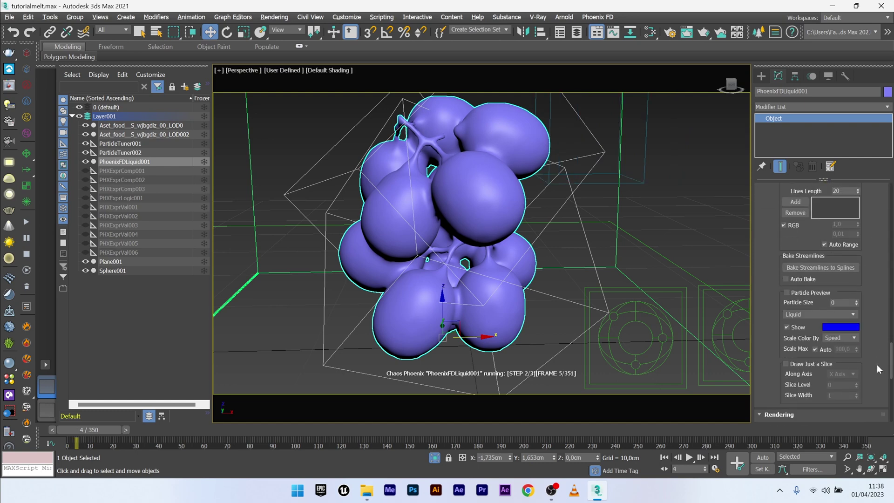
scroll(771, 320, "down", 8)
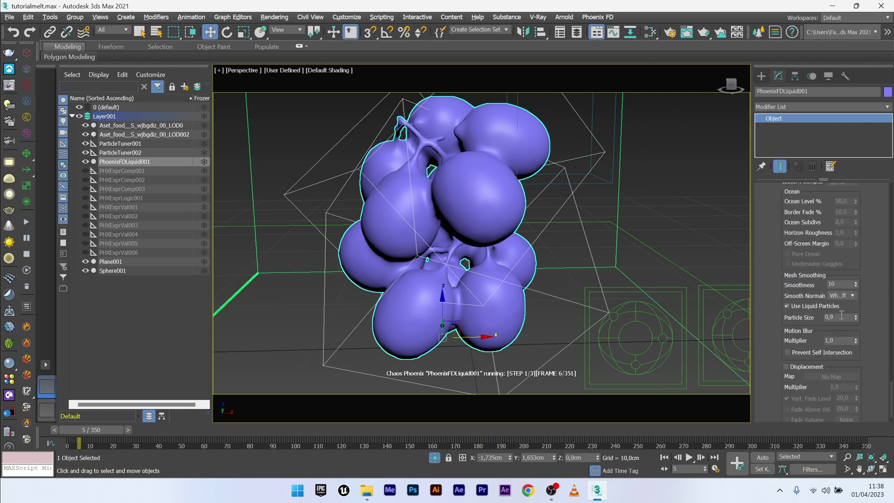
left_click(843, 284)
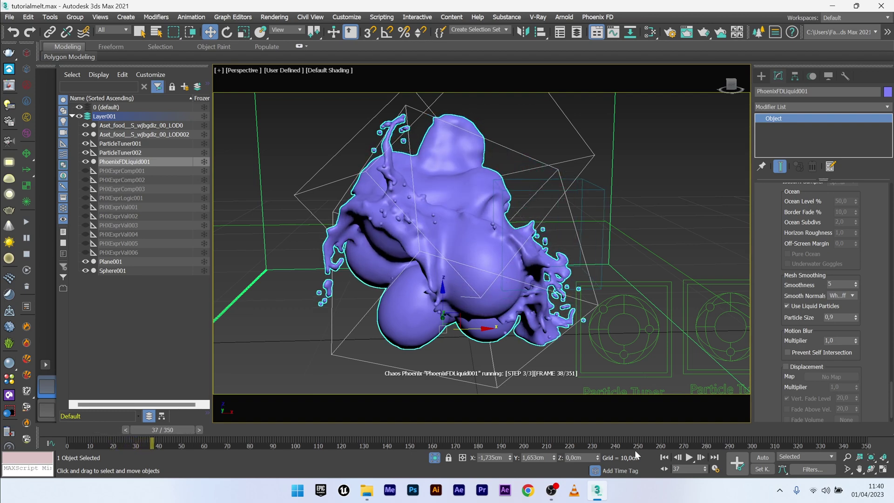
Examine the simulated melt on the timeline and review the liquid simulator's dynamics settings, such as steps per frame and time scale
left_click_drag(168, 431, 184, 440)
key("w")
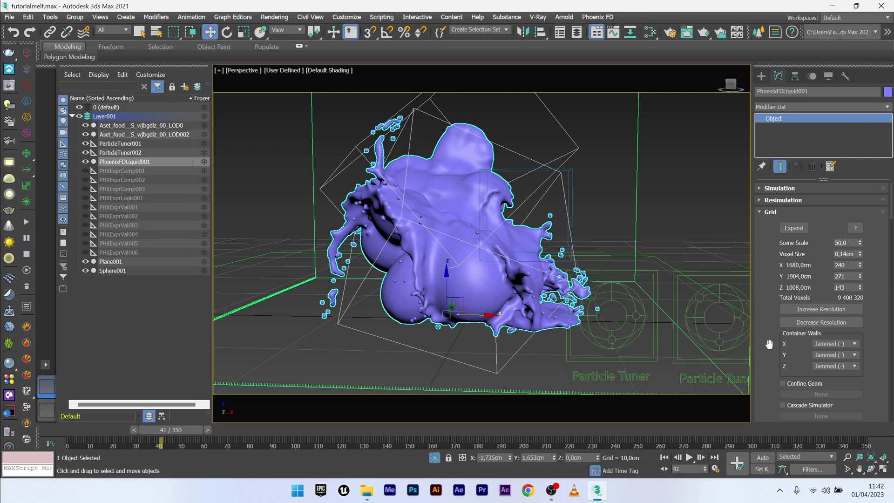
scroll(768, 343, "down", 5)
scroll(772, 347, "down", 5)
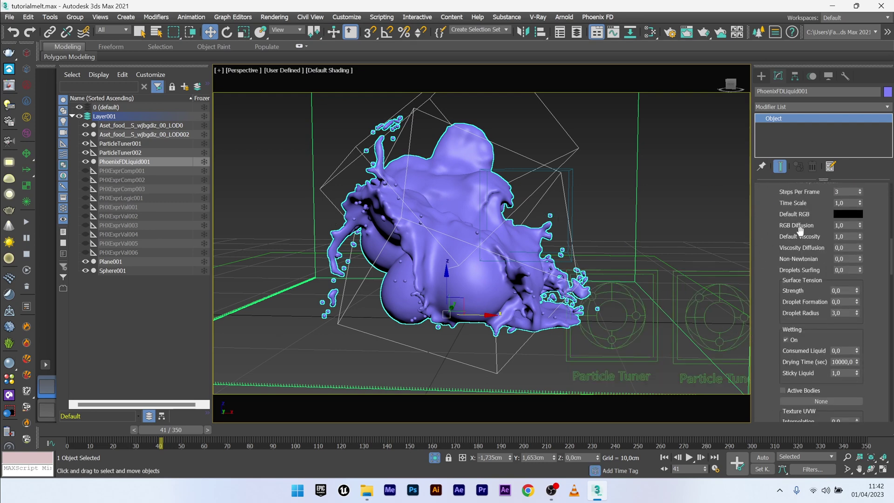
left_click_drag(774, 200, 768, 238)
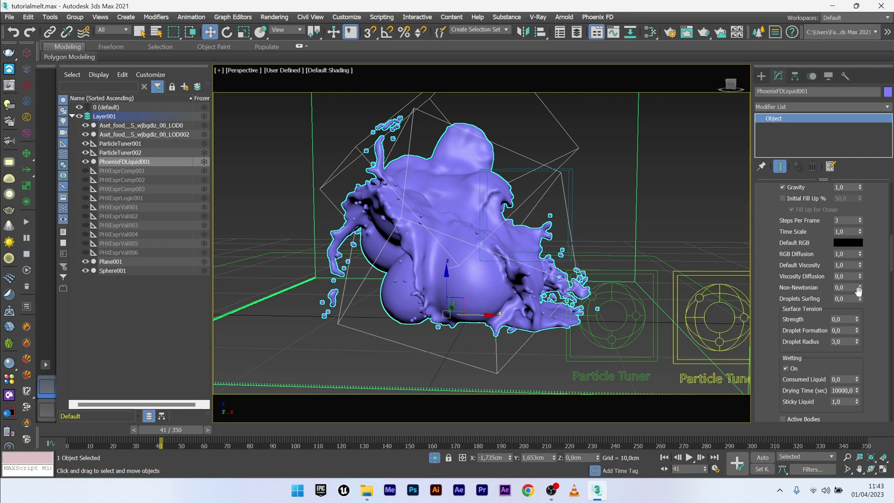
double_click(845, 222)
double_click(850, 231)
From frame 0, set ParticleTuner001's viscosity to 0,1, then rerun the simulation and scrub through the simulated frames
key("Home")
left_click(555, 358)
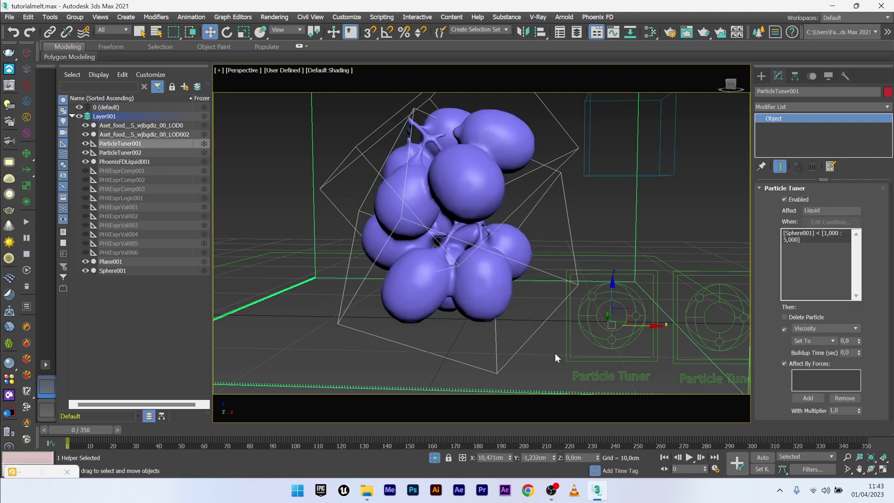
left_click(853, 340)
key("Return")
left_click(25, 221)
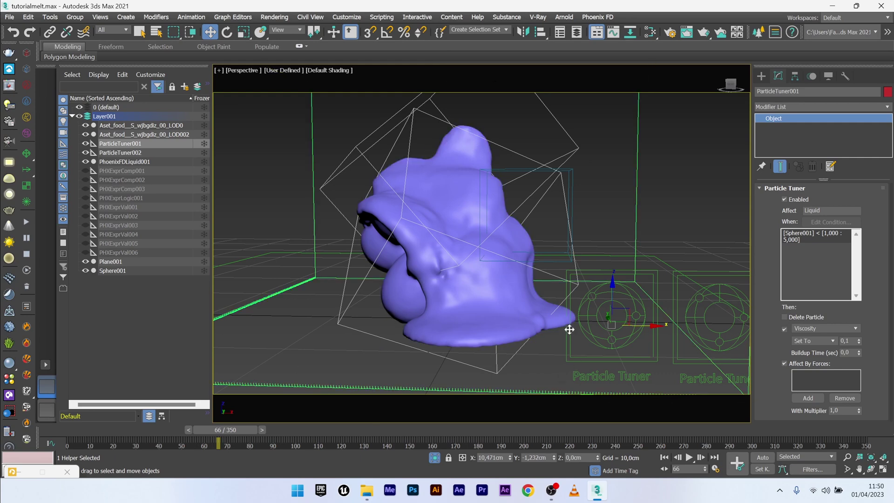
left_click_drag(85, 431, 177, 423)
left_click_drag(112, 426, 149, 426)
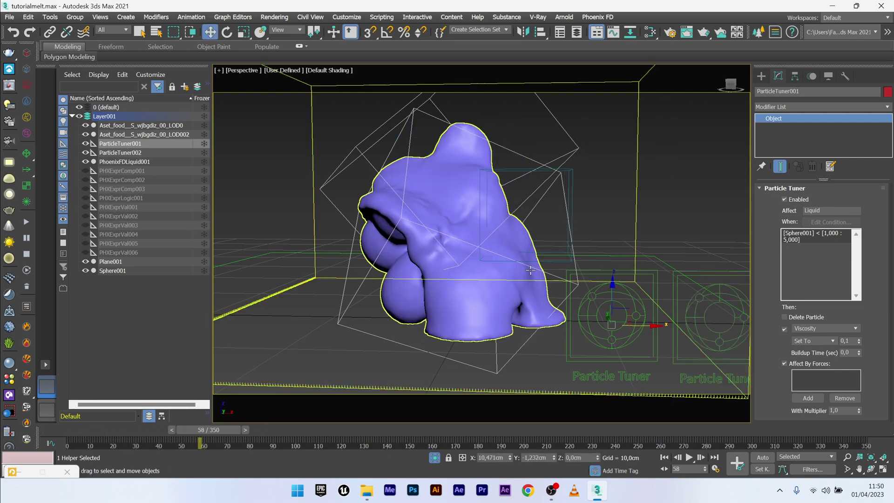
Set the liquid simulator's Alembic compatibility to export as Mesh
left_click(361, 242)
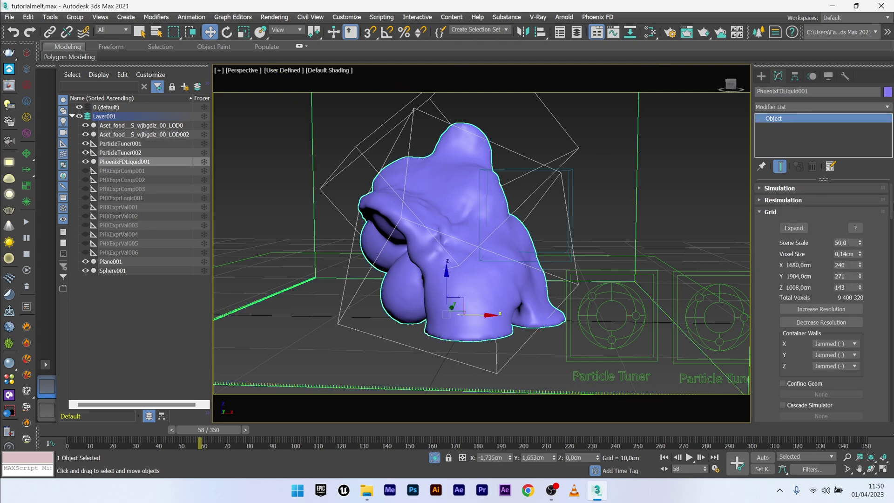
scroll(821, 303, "down", 15)
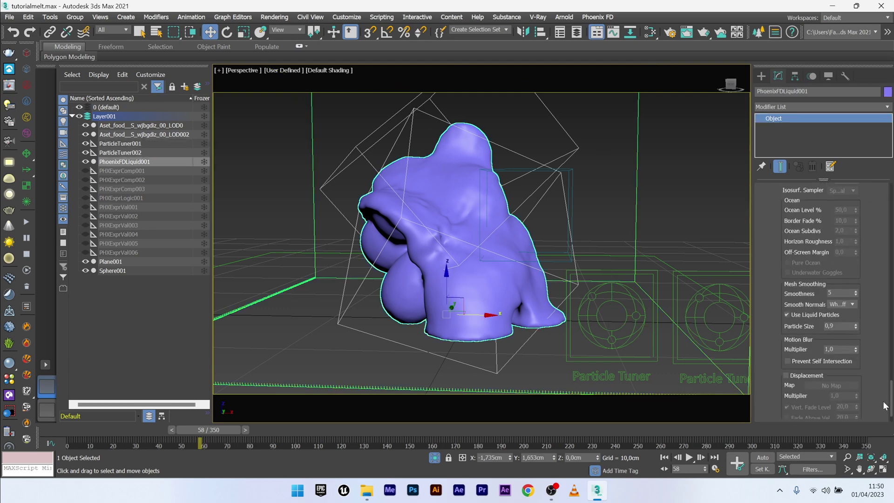
left_click(772, 416)
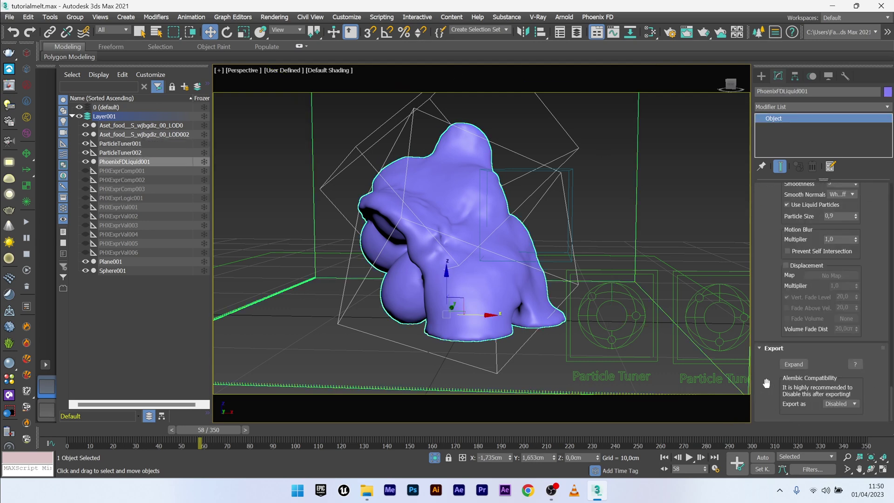
left_click(835, 404)
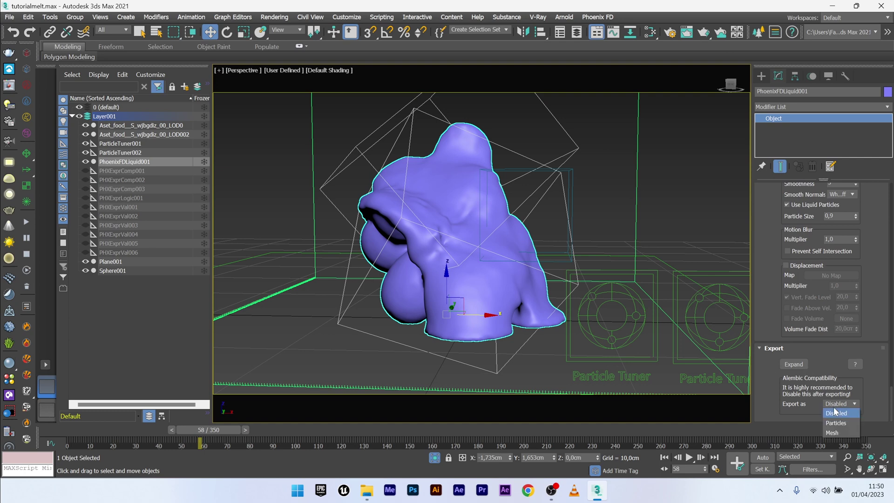
left_click(841, 433)
left_click(647, 196)
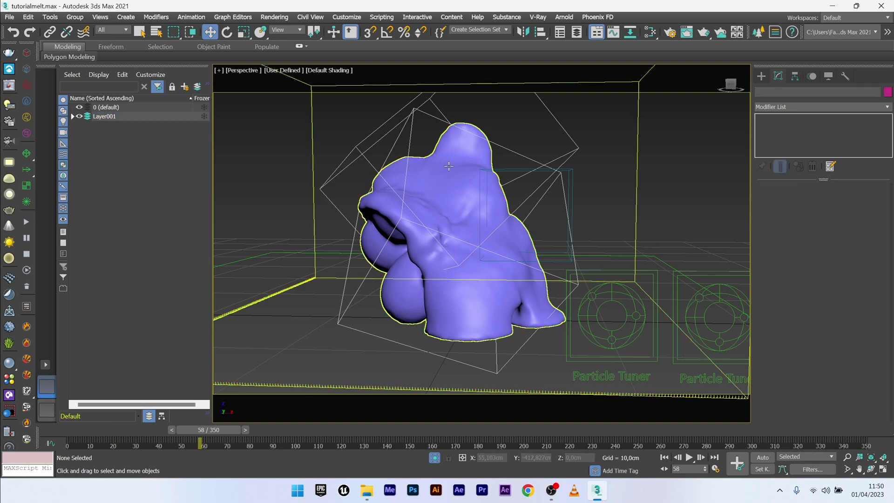
Select the liquid simulator and export only the selection to the desktop (Bureau) as an Alembic file named melting
left_click(443, 194)
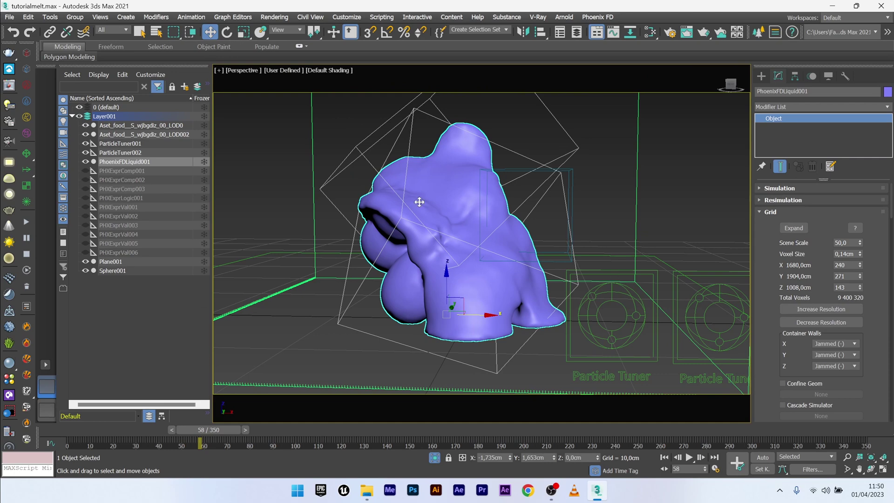
left_click(9, 17)
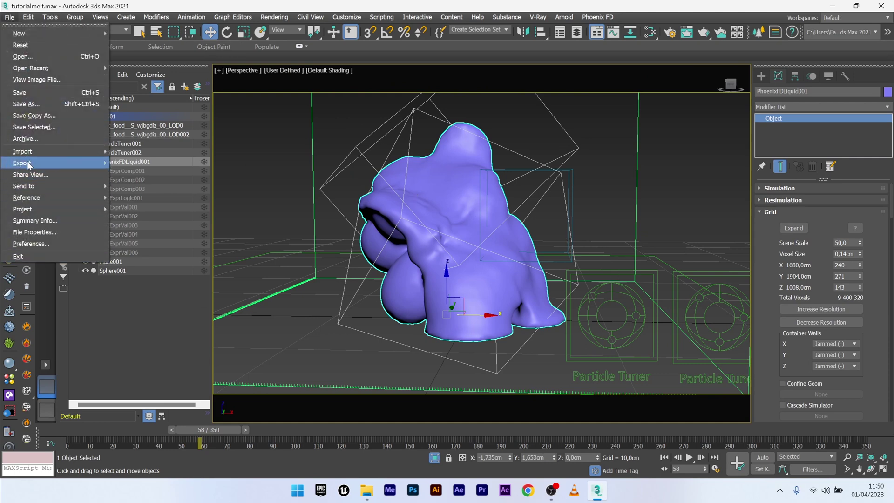
mouse_move(29, 163)
left_click(147, 174)
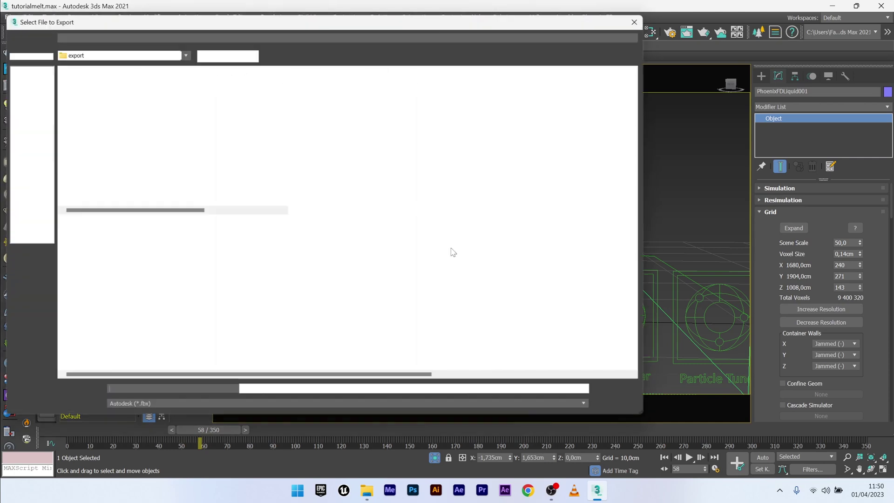
type("melting")
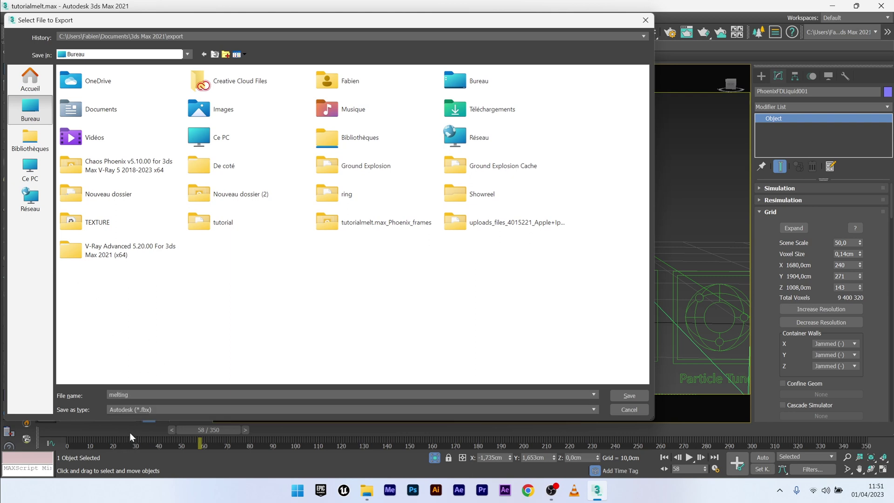
left_click(136, 407)
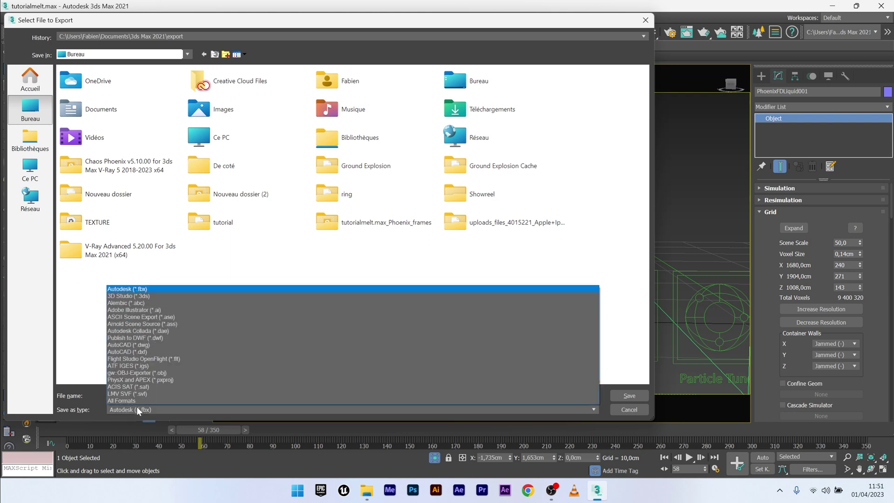
left_click(126, 302)
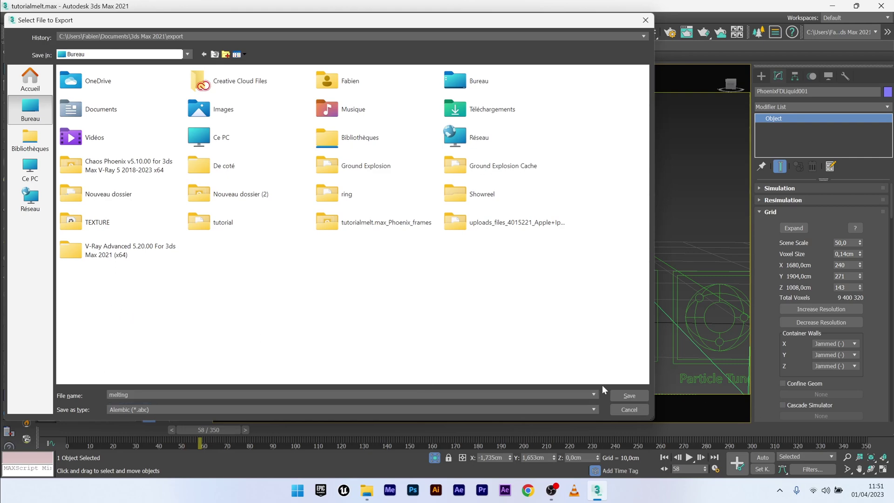
left_click(629, 396)
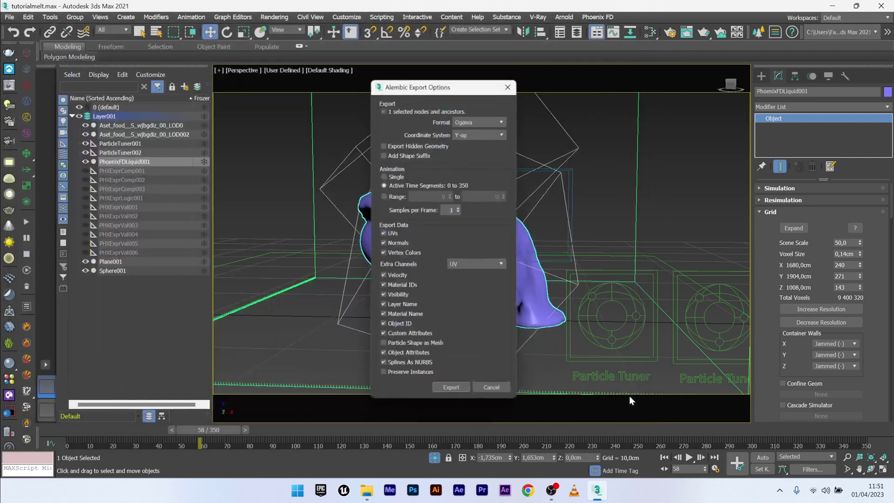
Limit the Alembic animation to the frame range 0 to 60 and run the export
left_click(386, 196)
left_click(494, 196)
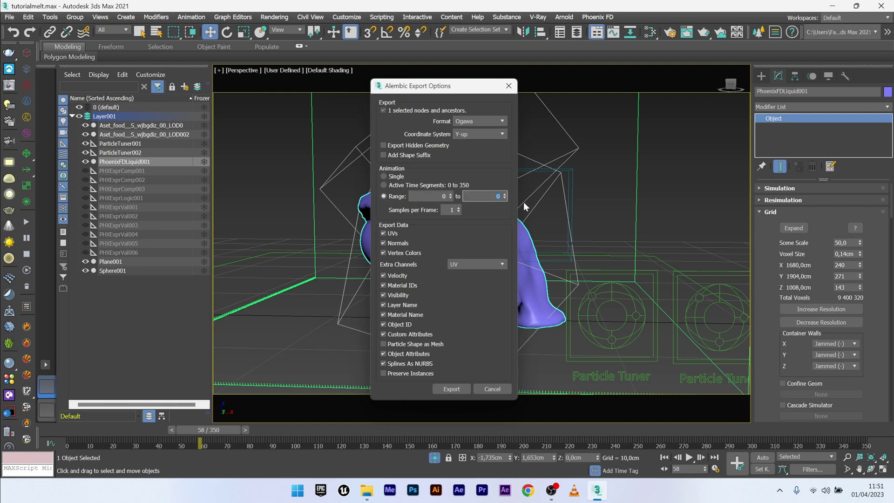
left_click(456, 385)
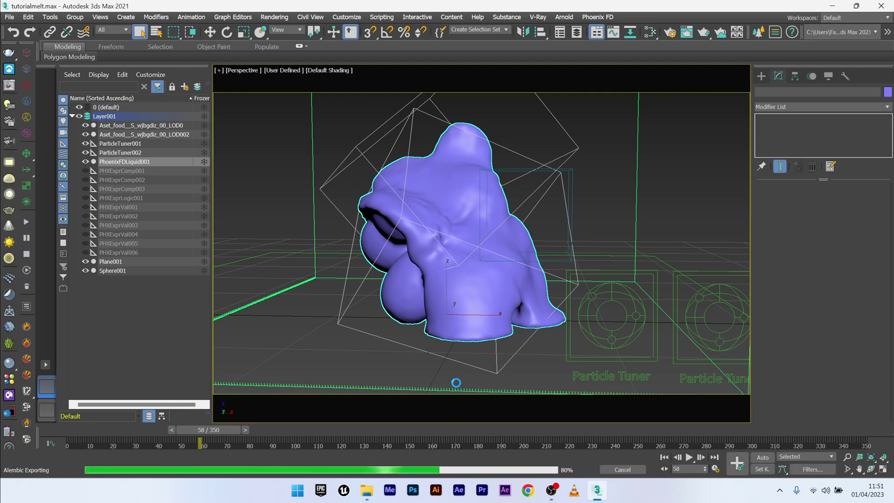
Collapse and hide Layer001, then choose melting.abc on the desktop (Bureau) as the file to merge into the scene
left_click(72, 116)
left_click(79, 116)
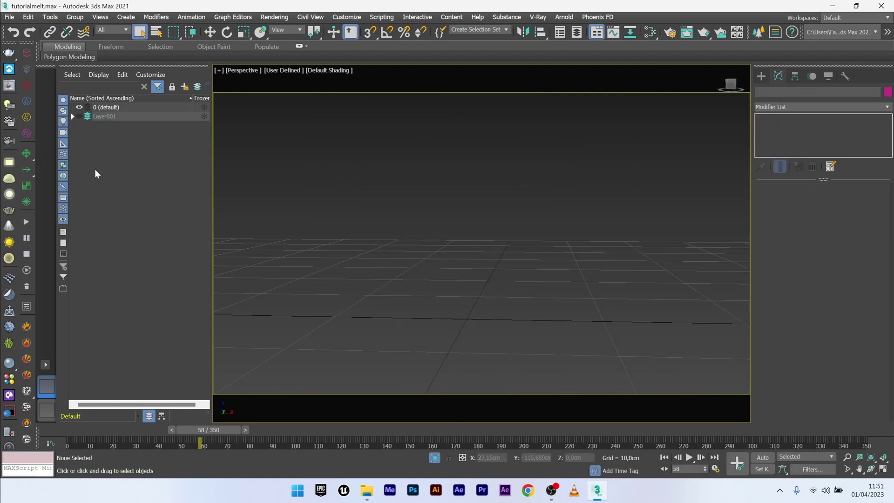
left_click(10, 17)
mouse_move(51, 151)
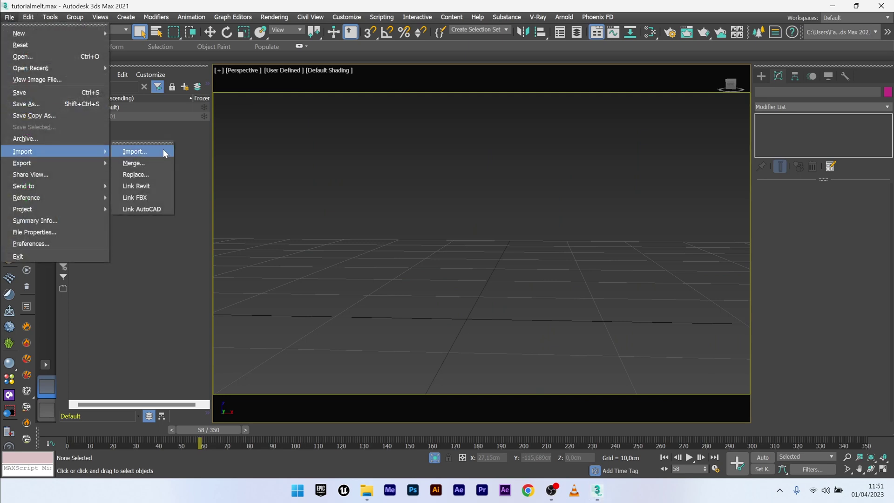
left_click(150, 164)
left_click(33, 110)
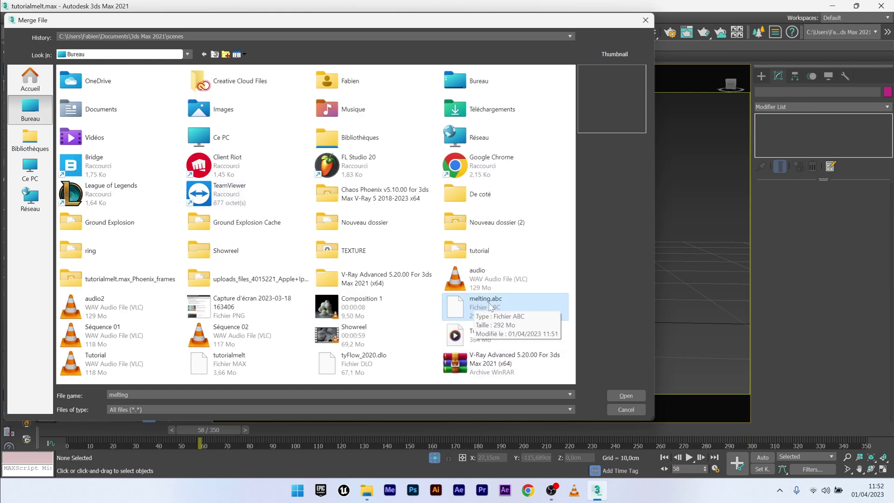
left_click(620, 398)
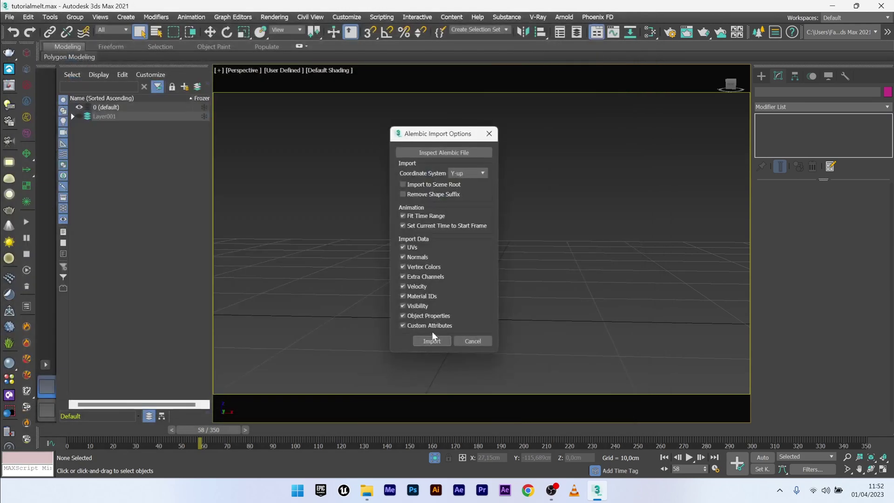
Import the Alembic with the default options, renaming all conflicting objects, and put the imported objects on a new layer
left_click(439, 343)
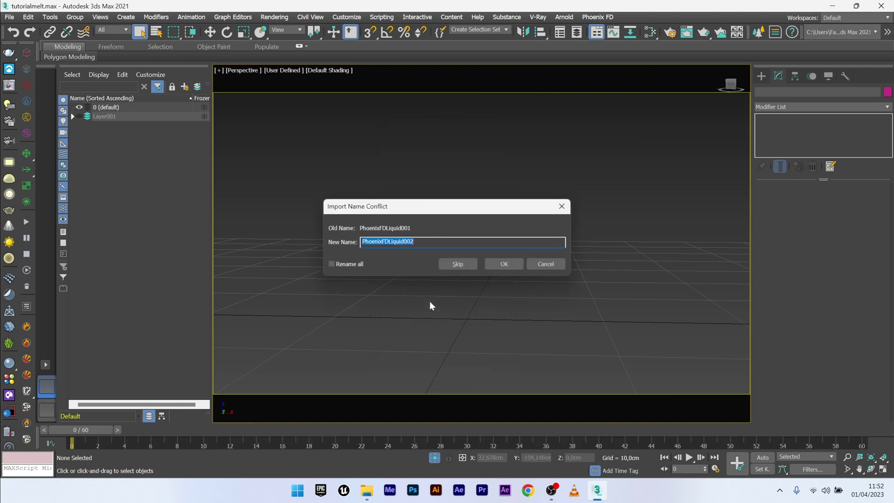
left_click(359, 265)
left_click(505, 267)
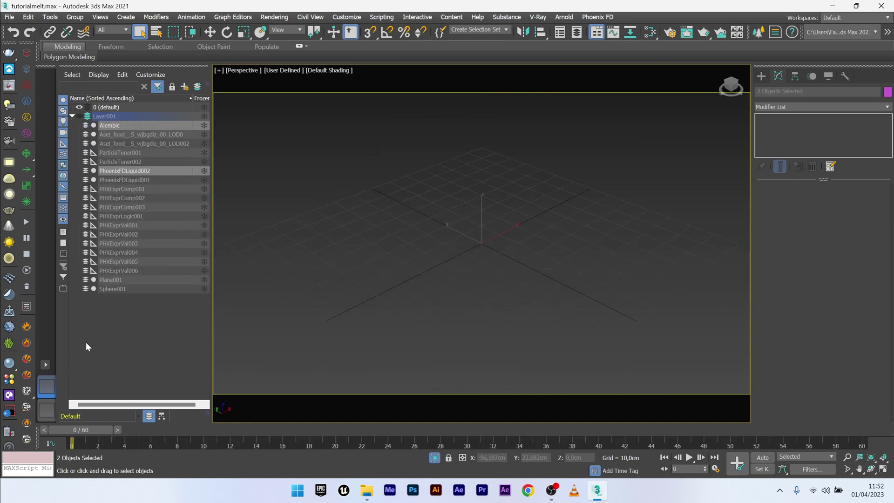
left_click(184, 87)
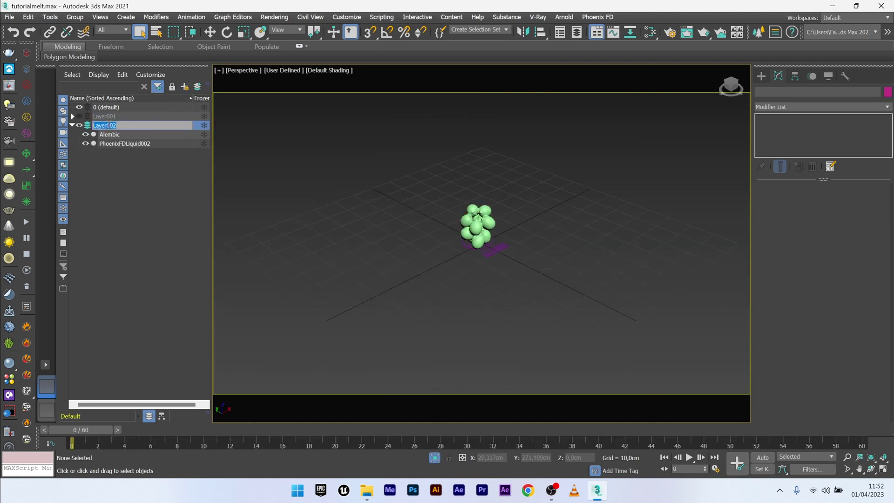
Scrub the merged Alembic animation from frame 0 to 60 and examine the melting mesh up close
scroll(460, 289, "up", 5)
middle_click_drag(471, 241, 508, 247, "alt")
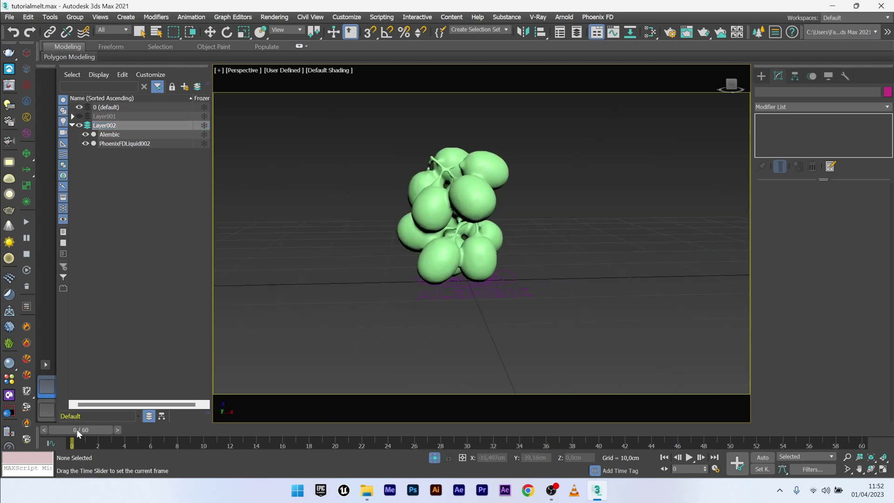
left_click_drag(77, 429, 862, 445)
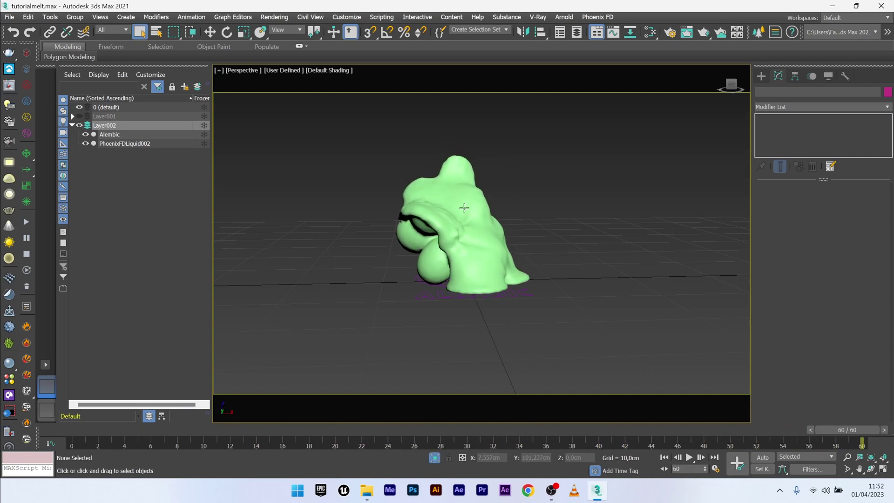
middle_click_drag(463, 208, 447, 268, "alt")
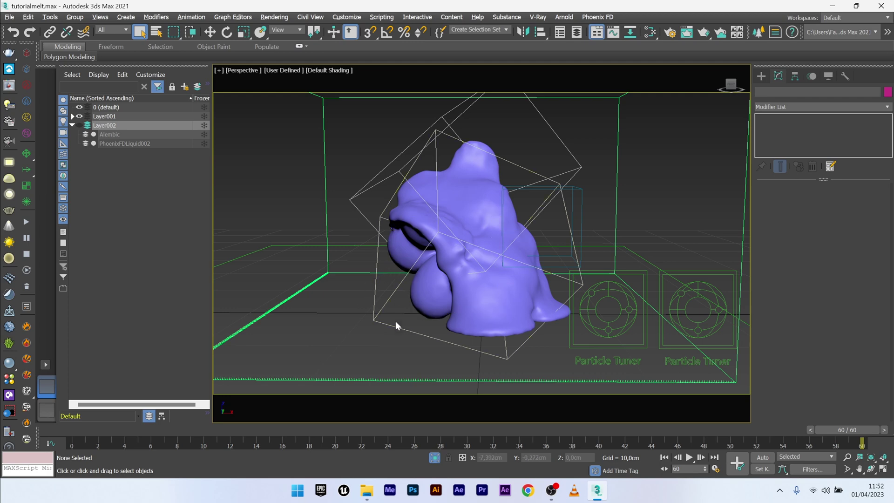
Select the liquid simulator PhoenixFDLiquid001 and assign it the wjbgdiz_Red_Grapes material
left_click(463, 307)
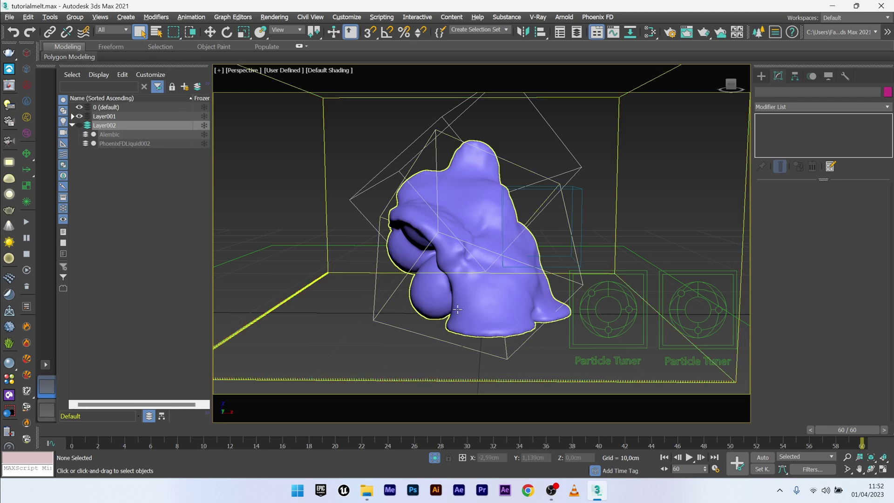
left_click(650, 32)
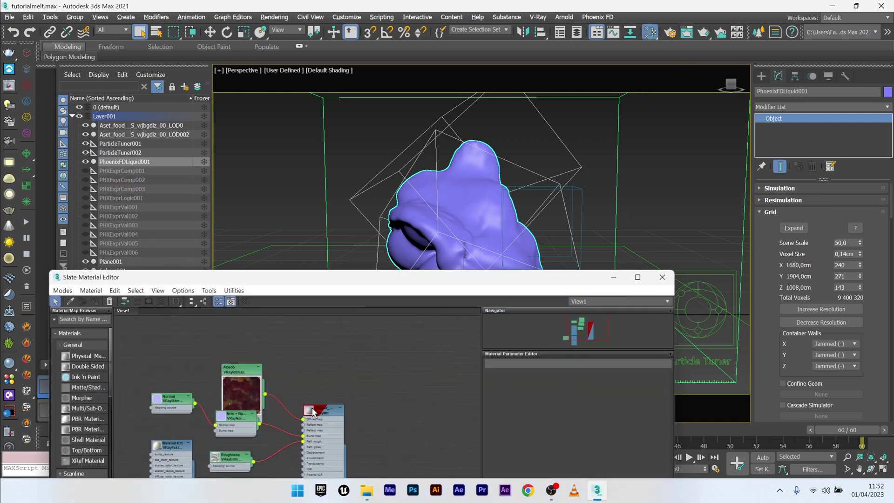
left_click(314, 413)
left_click_drag(255, 377, 256, 360)
double_click(338, 439)
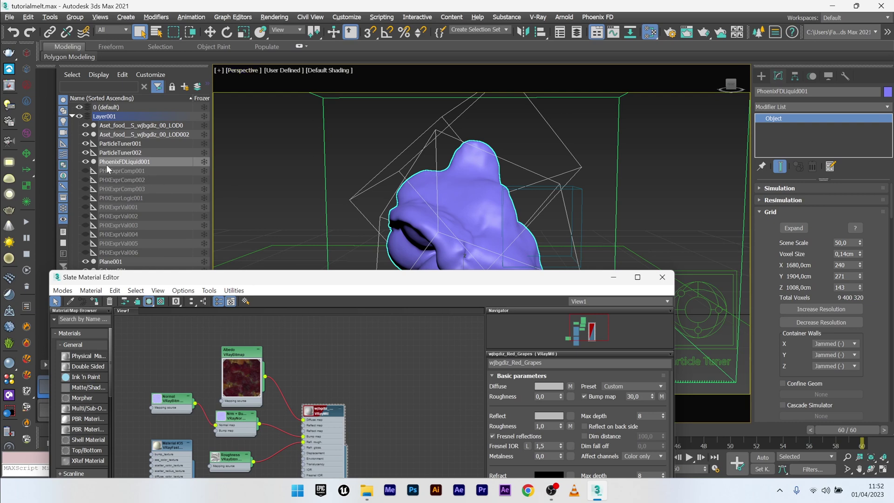
left_click(94, 301)
left_click(613, 277)
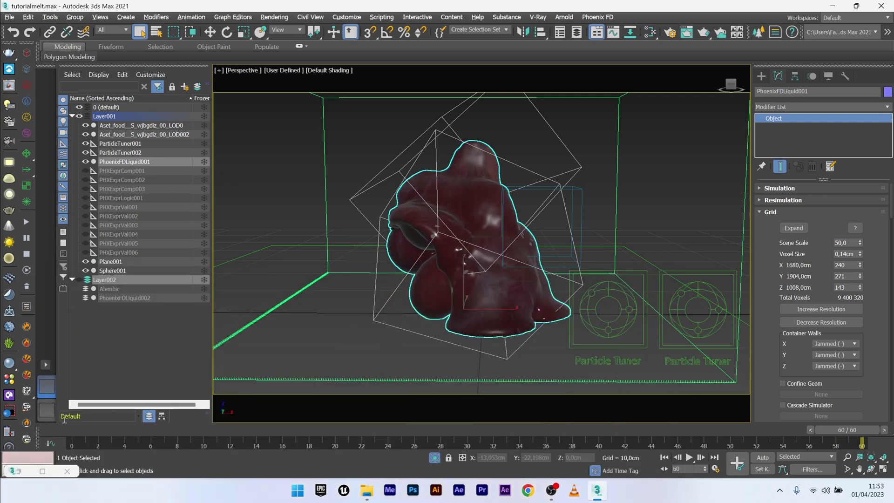
Go back to frame 0 and examine how the grape texture maps onto the liquid mesh
left_click_drag(843, 430, 72, 428)
key("q")
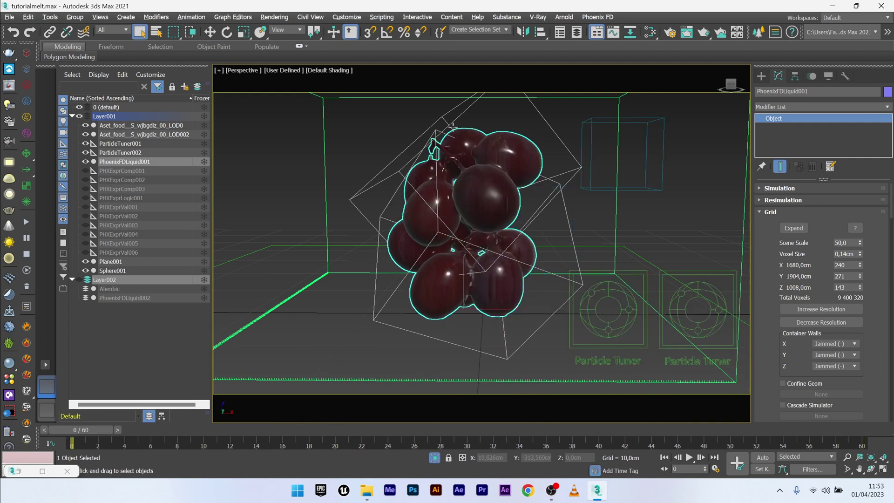
middle_click_drag(418, 266, 419, 268)
scroll(437, 141, "up", 2)
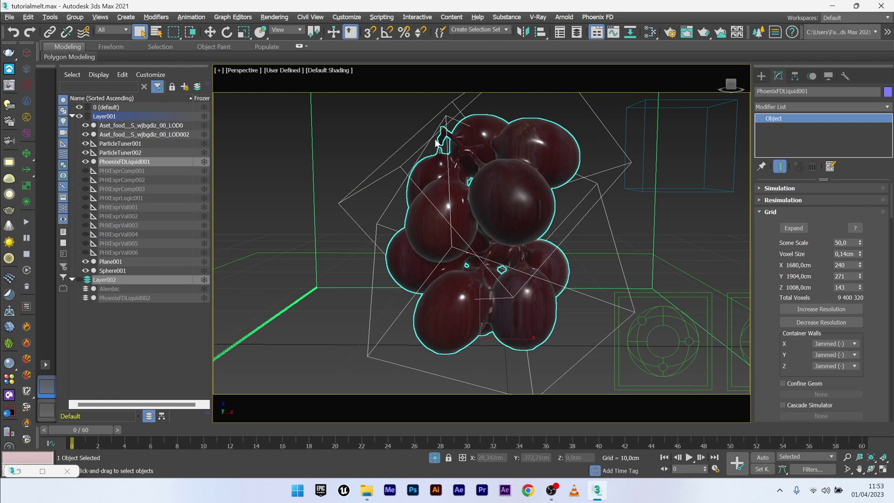
left_click(22, 99)
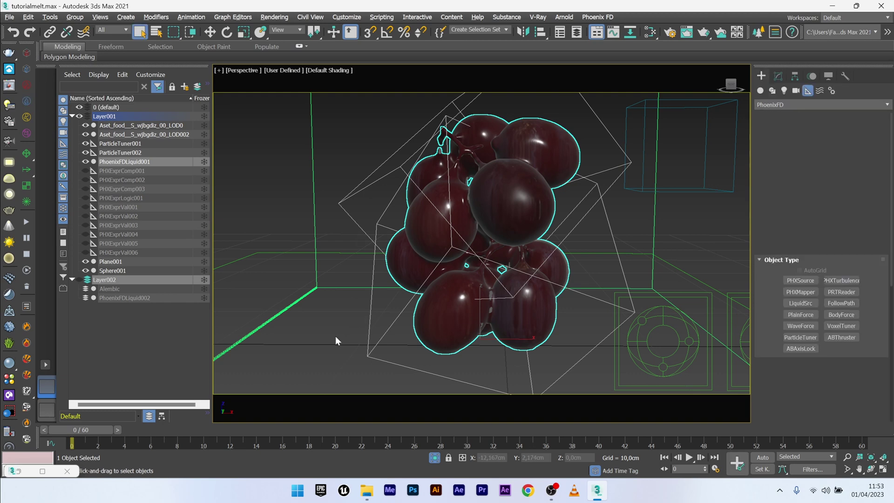
left_click(335, 336)
left_click(539, 212)
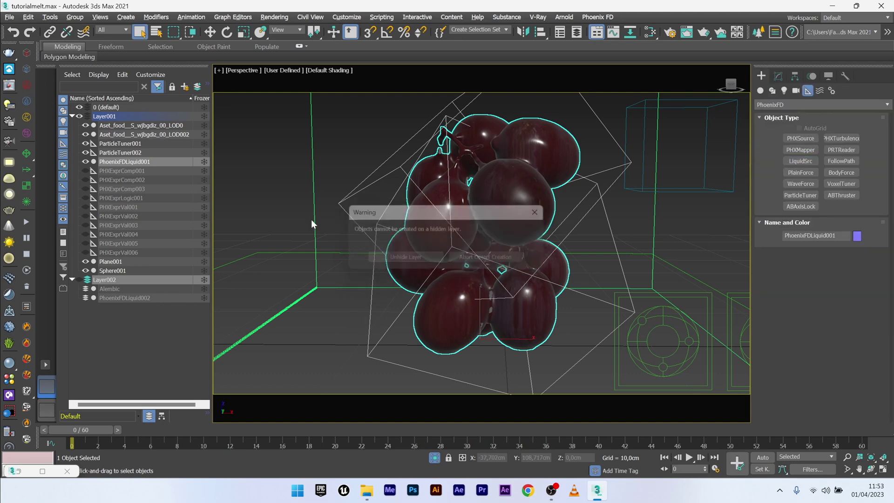
Make Layer001 the active layer and place a Phoenix FD liquid source on the ground beside the grapes
left_click(87, 116)
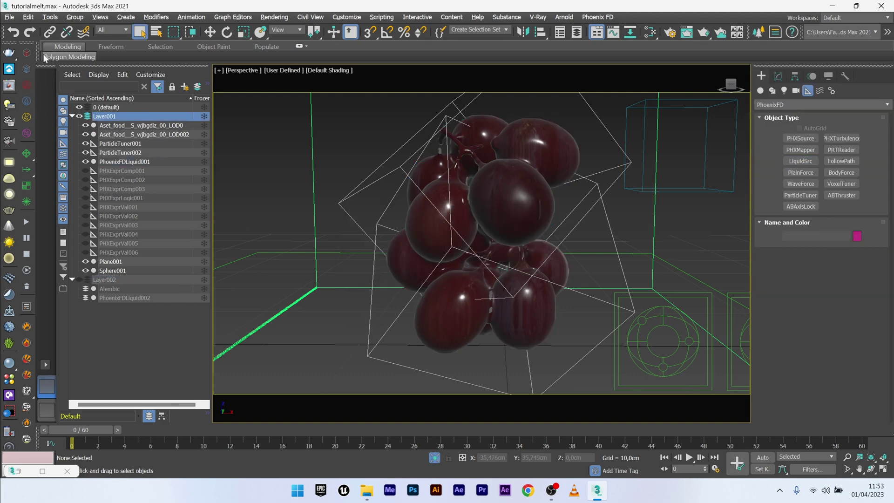
left_click(27, 100)
left_click(350, 320)
right_click(350, 320)
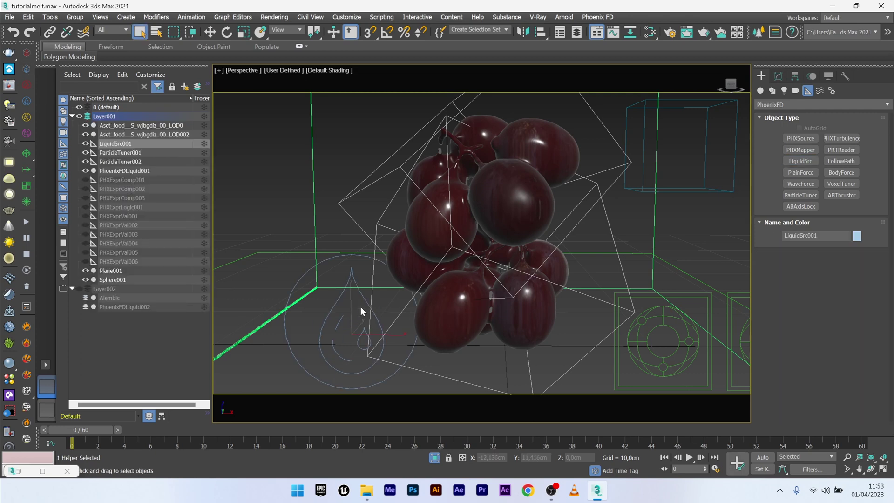
left_click(364, 304)
Add both grape meshes, Aset_food__S_wjbgdiz_00_LOD0 and LOD002, as emitter nodes of the liquid source
left_click(776, 76)
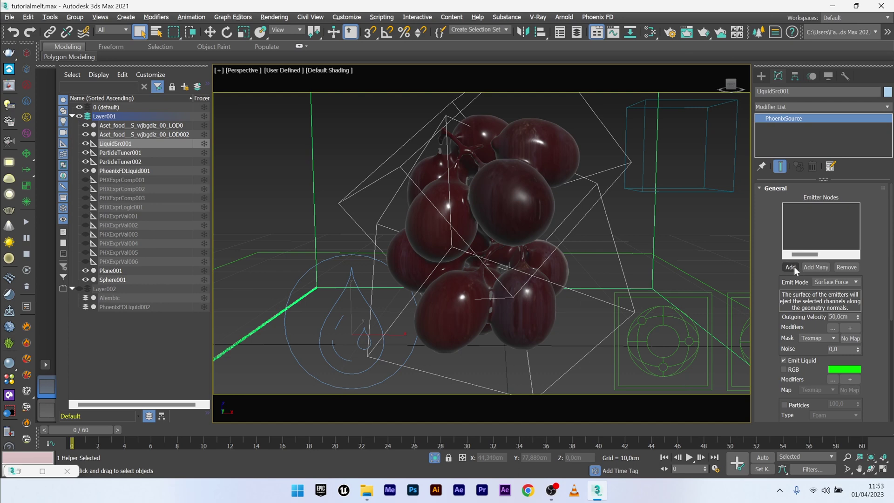
left_click(134, 129)
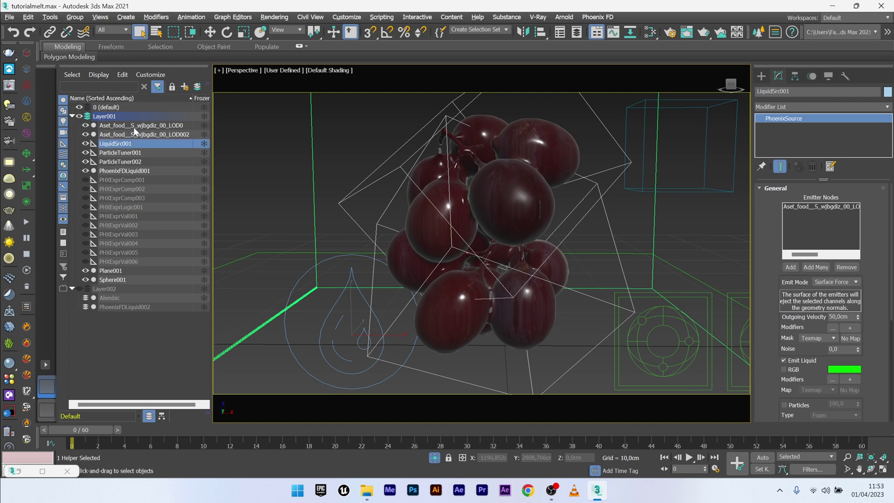
left_click(790, 267)
left_click(166, 134)
scroll(833, 279, "down", 2)
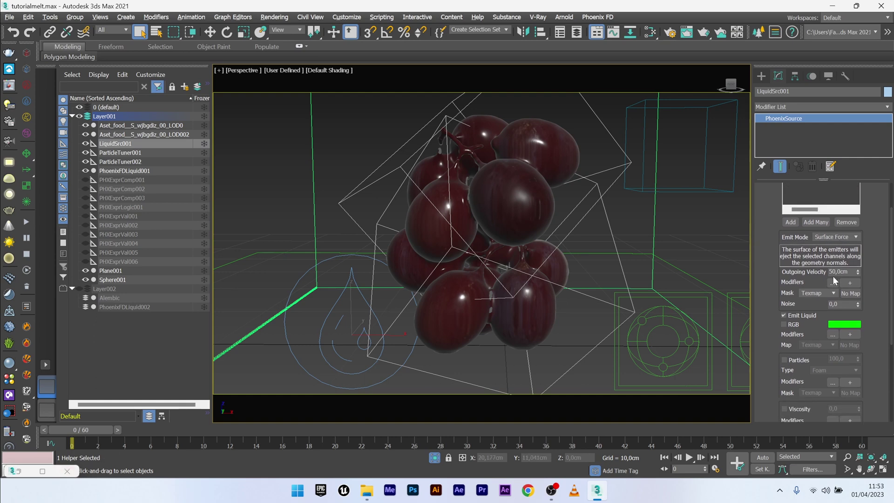
Set the source's outgoing velocity to 10 cm at frame 0 and, with Auto Key, animate it to 0 at frame 1
left_click(851, 273)
key("Return")
key("n")
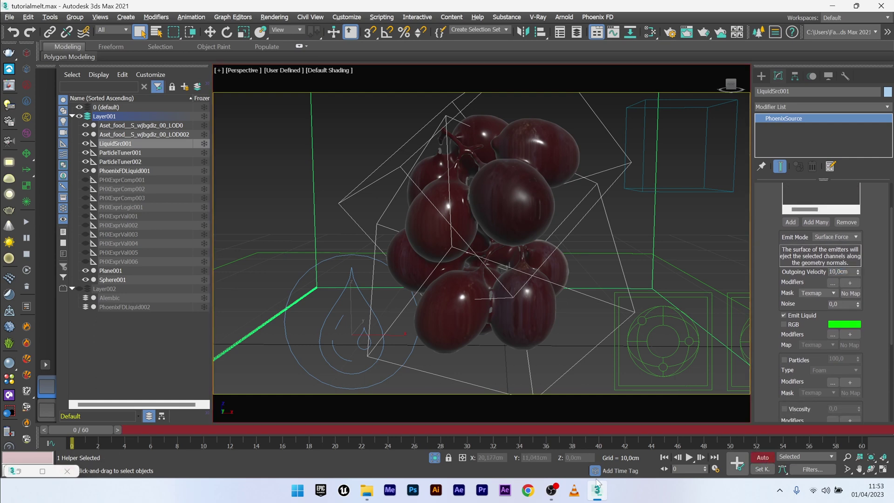
left_click(118, 429)
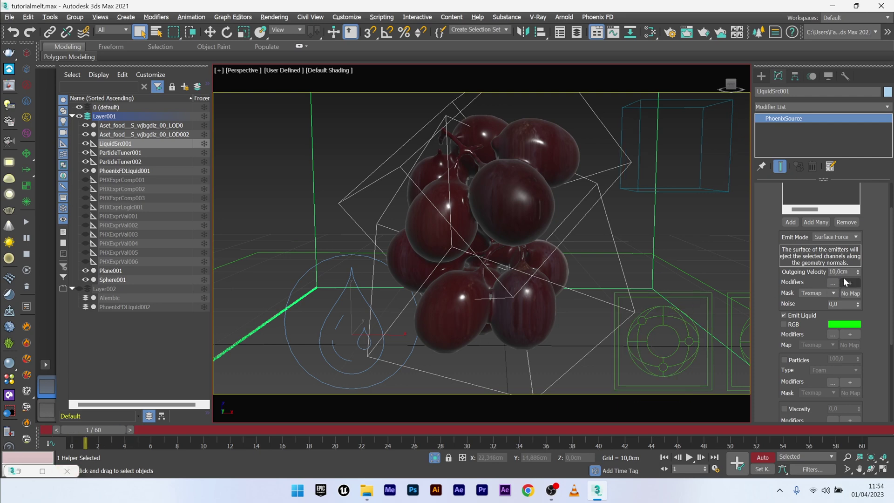
type("0")
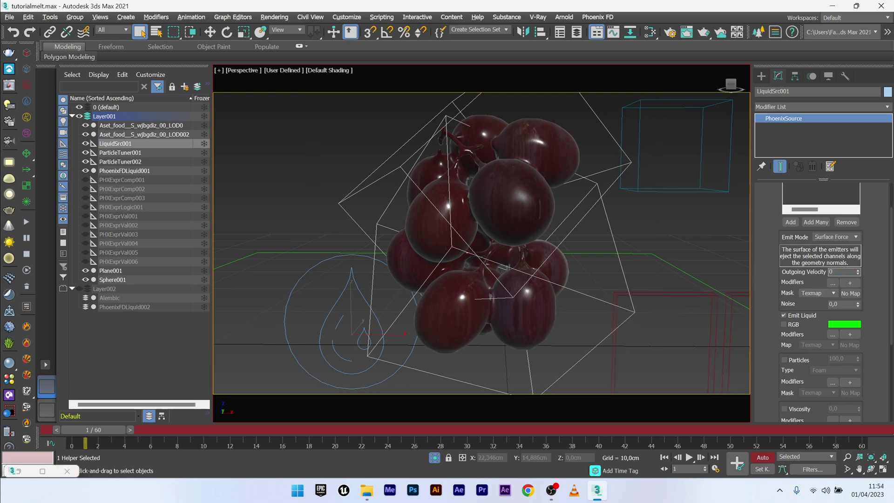
key("Return")
scroll(795, 339, "down", 3)
key("n")
Enable viscosity on the liquid source and set it to 1
left_click(795, 343)
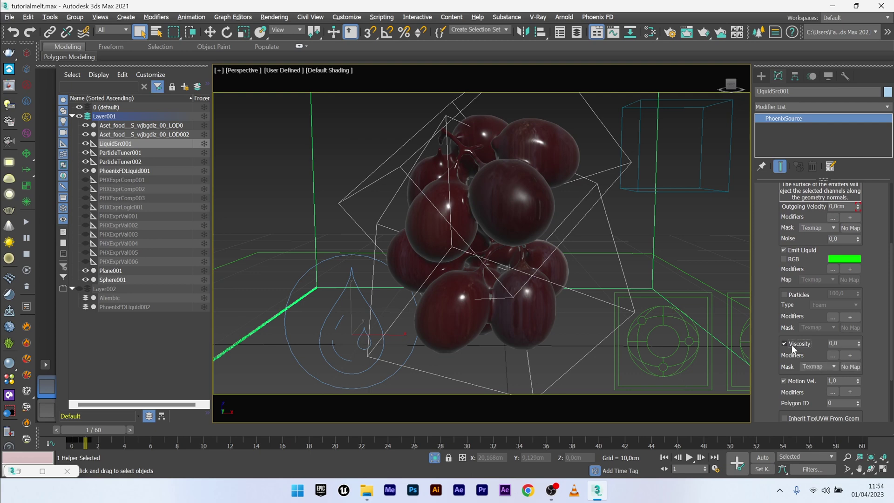
double_click(842, 342)
type("1")
key("Return")
left_click_drag(766, 367, 753, 271)
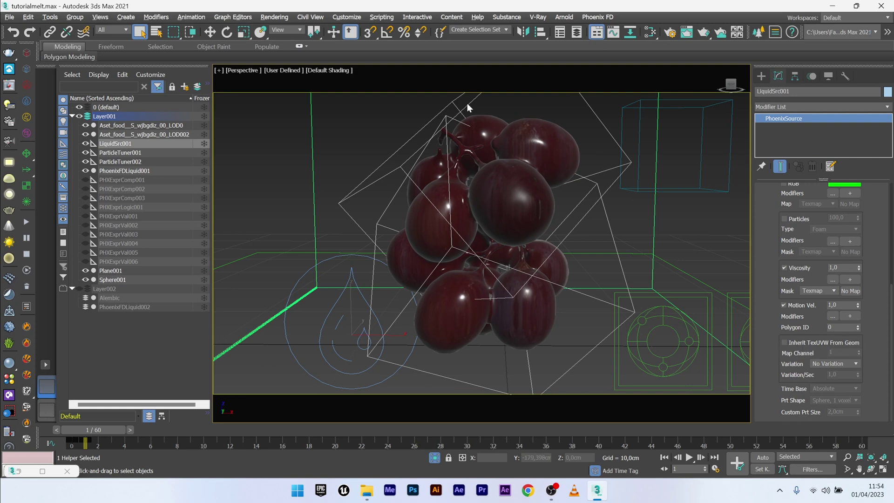
Check the two grape emitter meshes, then reselect the liquid source and enable Inherit TexUVW From Geom
left_click(139, 134)
left_click(142, 125)
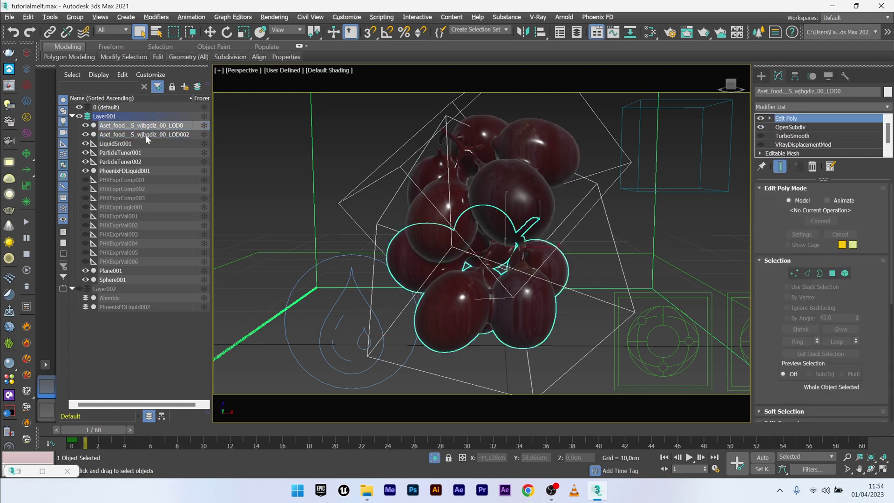
left_click(375, 386)
left_click(387, 379)
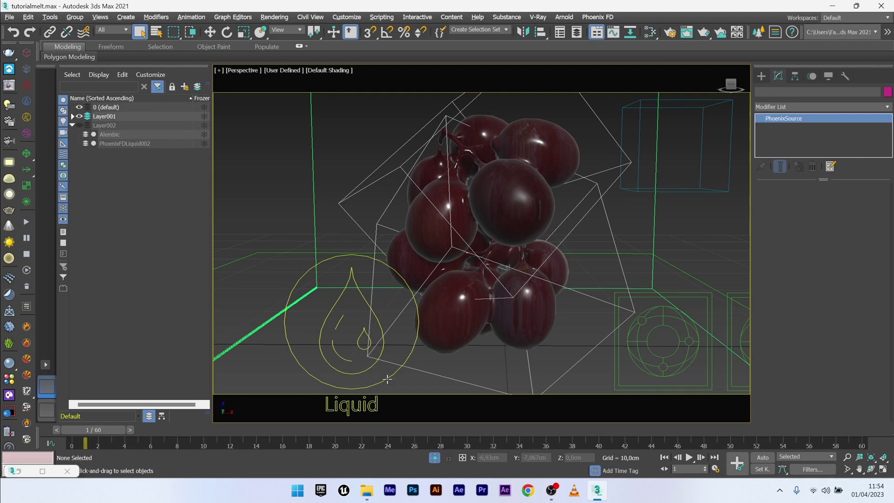
scroll(755, 373, "down", 5)
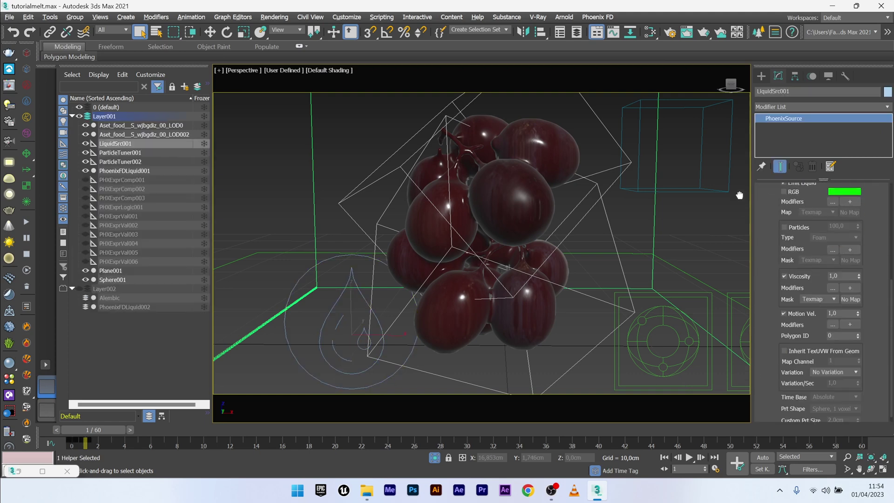
left_click(784, 349)
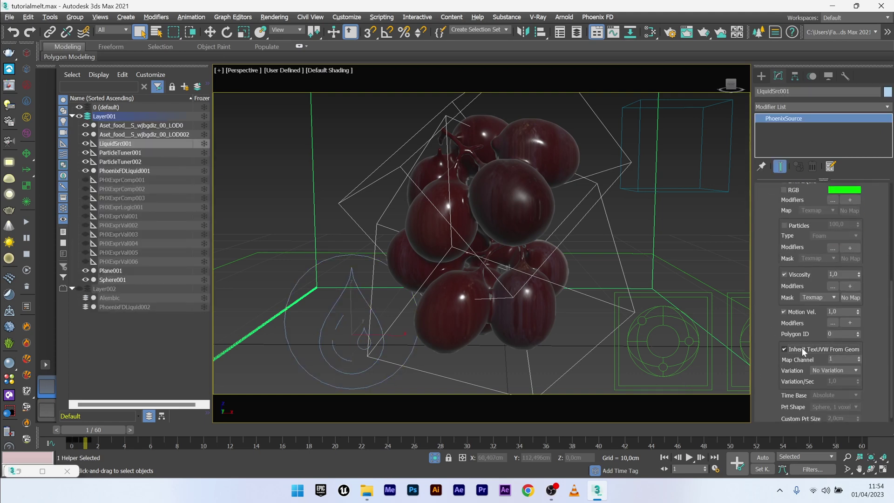
Rerun the liquid simulation from frame 0 and inspect the texture on the simulated grapes, clearing the selection
left_click_drag(121, 432, 83, 434)
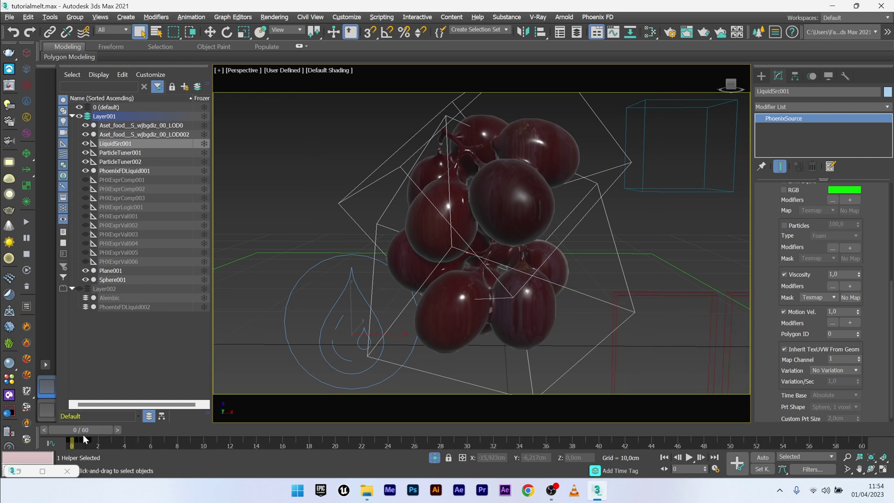
left_click(26, 221)
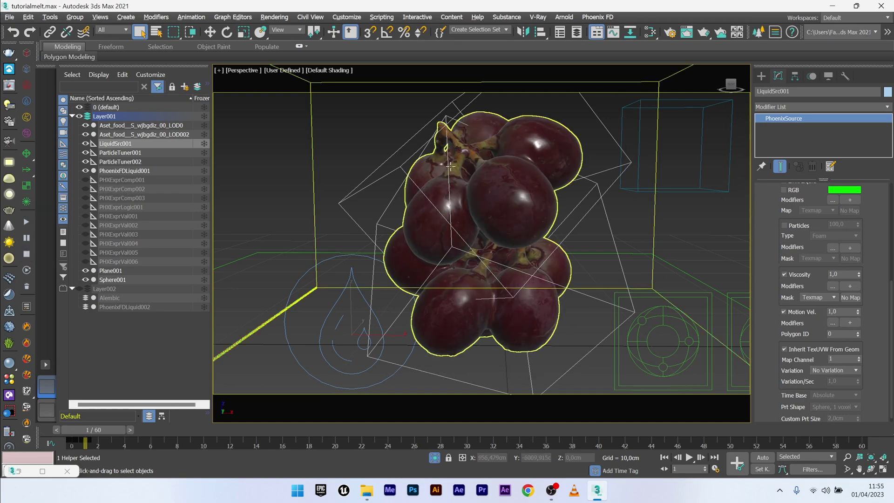
mouse_move(509, 189)
middle_mouse_down("alt")
mouse_move(460, 193)
mouse_move(489, 191)
mouse_move(470, 190)
mouse_move(477, 188)
mouse_move(479, 197)
mouse_move(507, 203)
middle_mouse_up("alt")
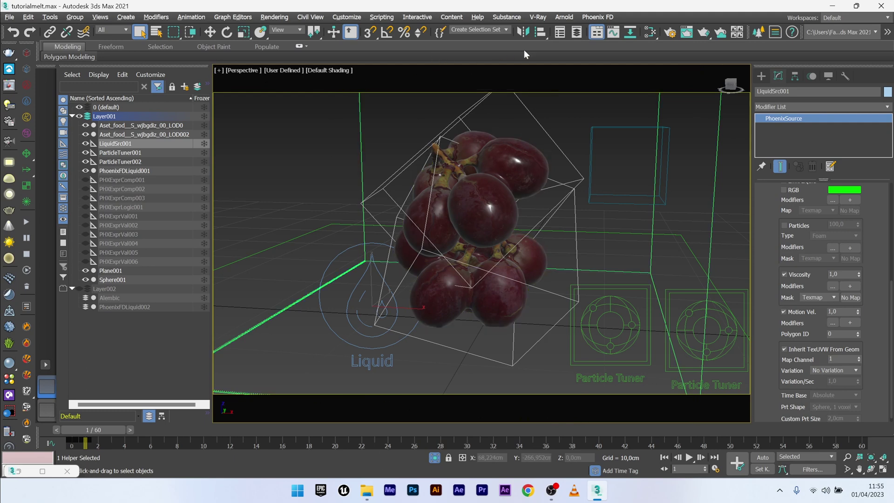
scroll(406, 316, "up", 3)
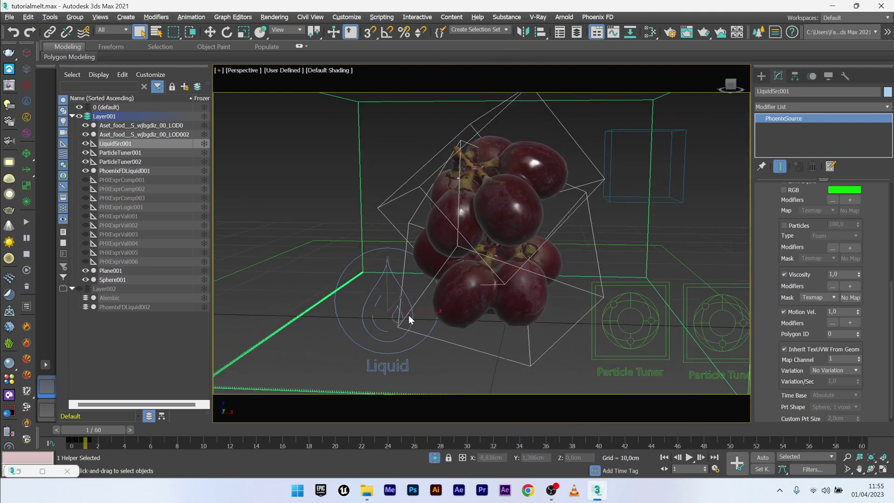
scroll(408, 314, "up", 4)
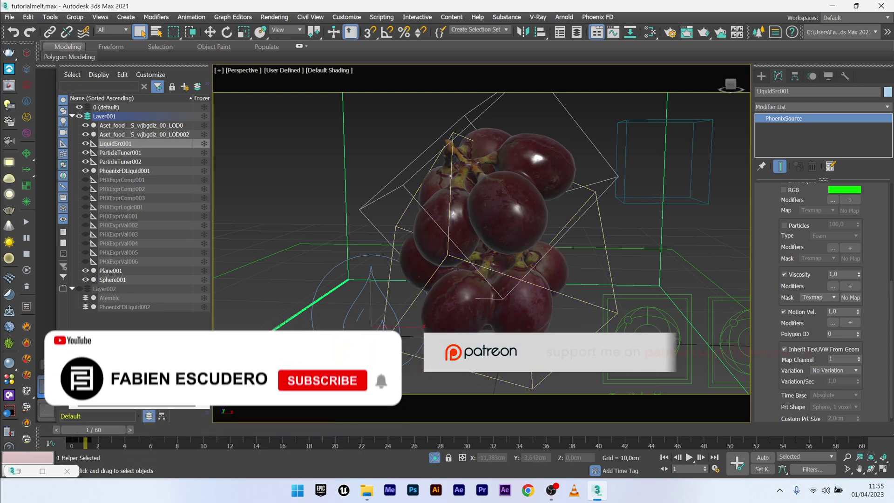
left_click(415, 367)
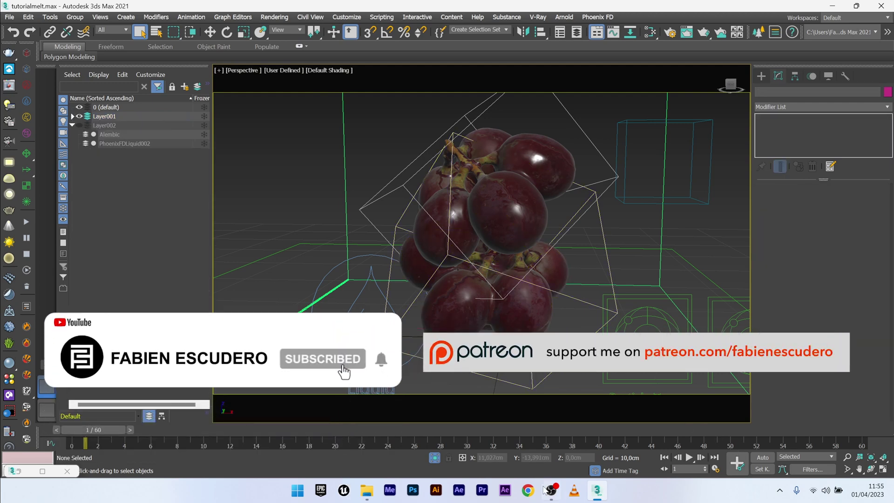